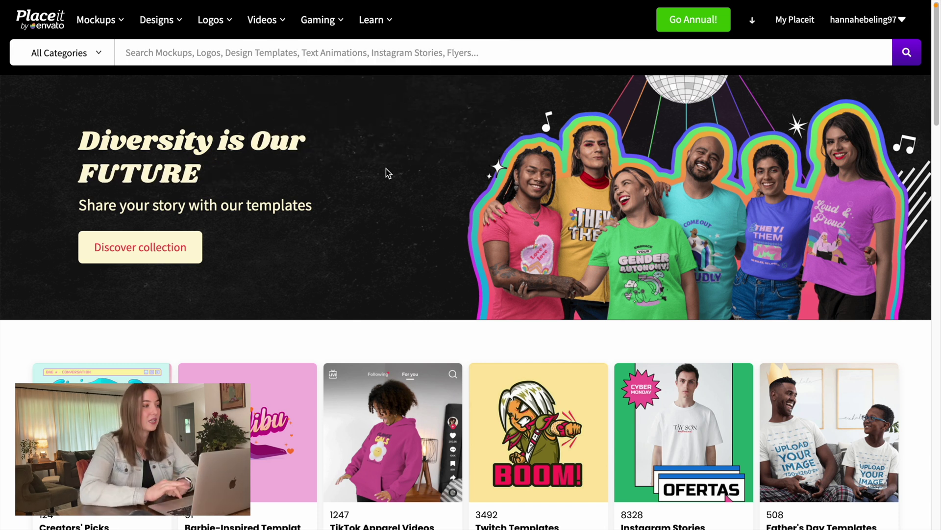
Open the T-shirt category of the apparel mockups.
mouse_move(110, 22)
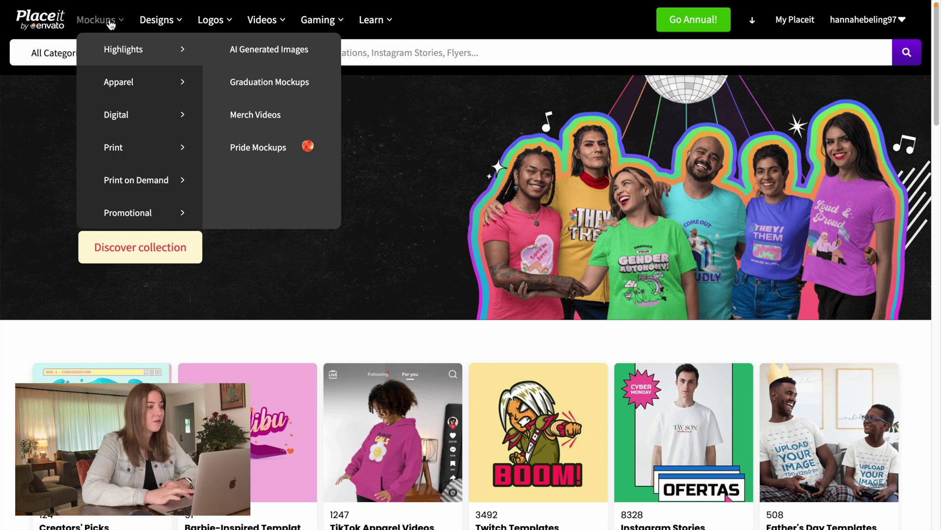
mouse_move(126, 78)
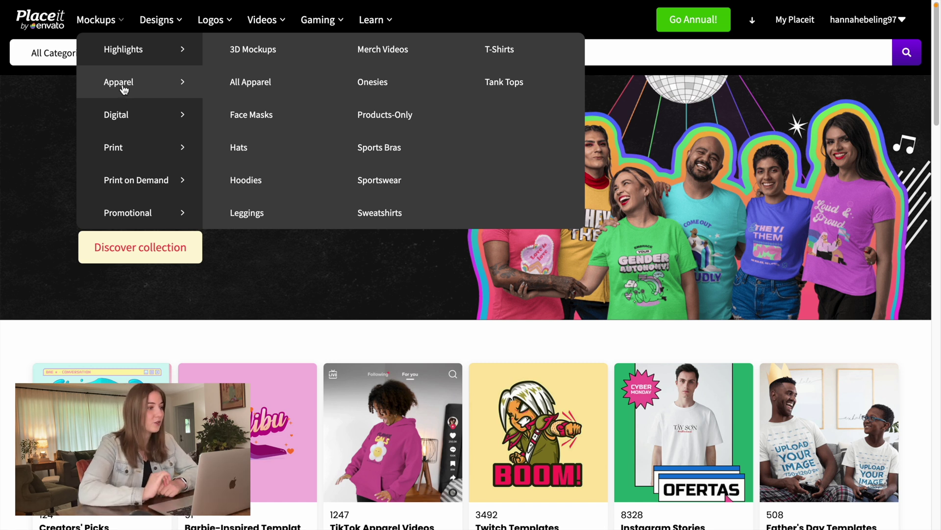
left_click(504, 51)
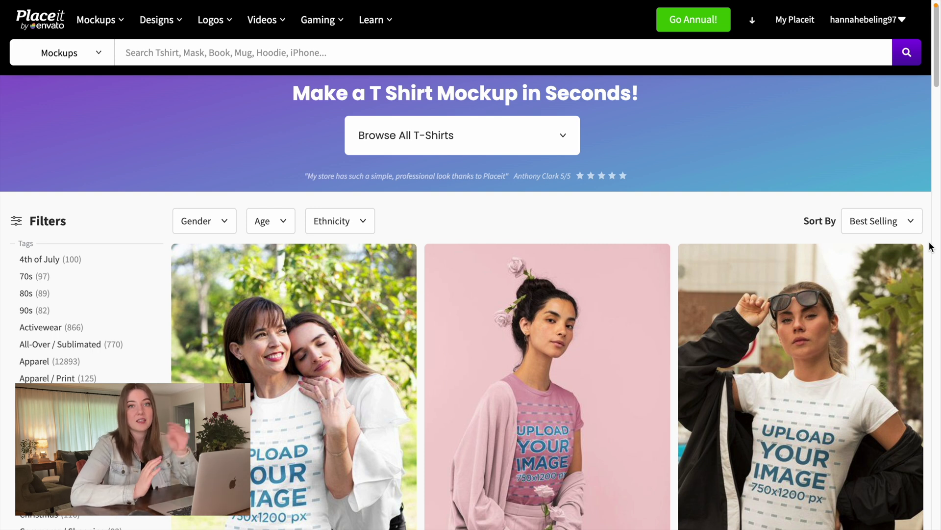
Browse the T-shirt mockups and open the athleisure-styled woman wearing a denim jacket.
scroll(931, 247, "down", 3)
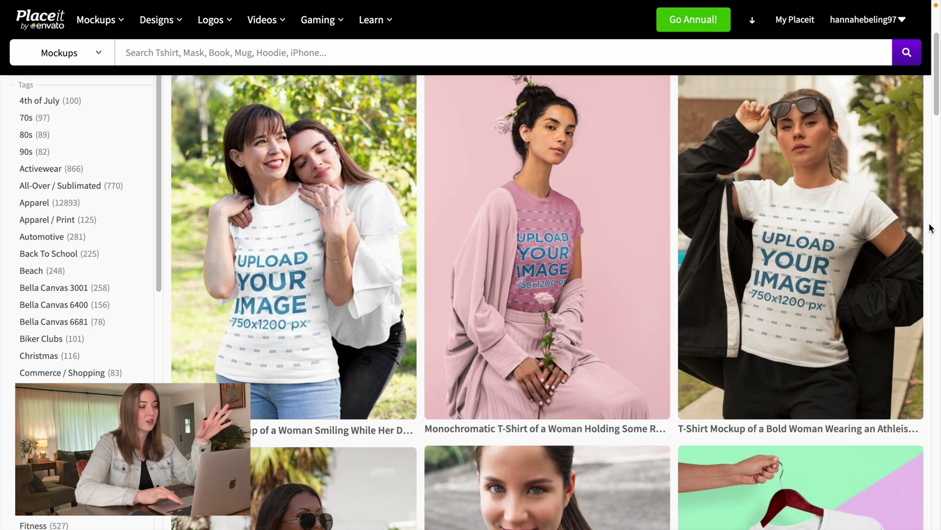
scroll(931, 228, "up", 2)
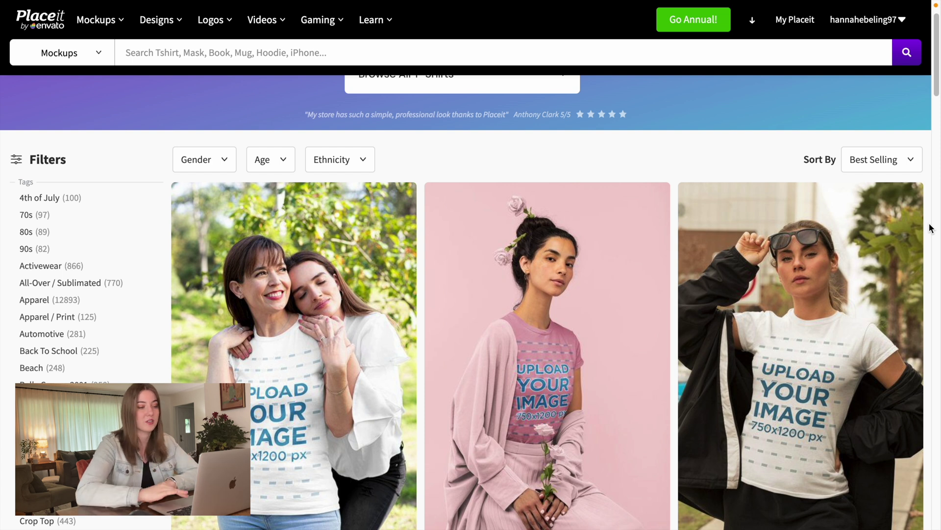
scroll(931, 228, "down", 2)
scroll(930, 228, "up", 2)
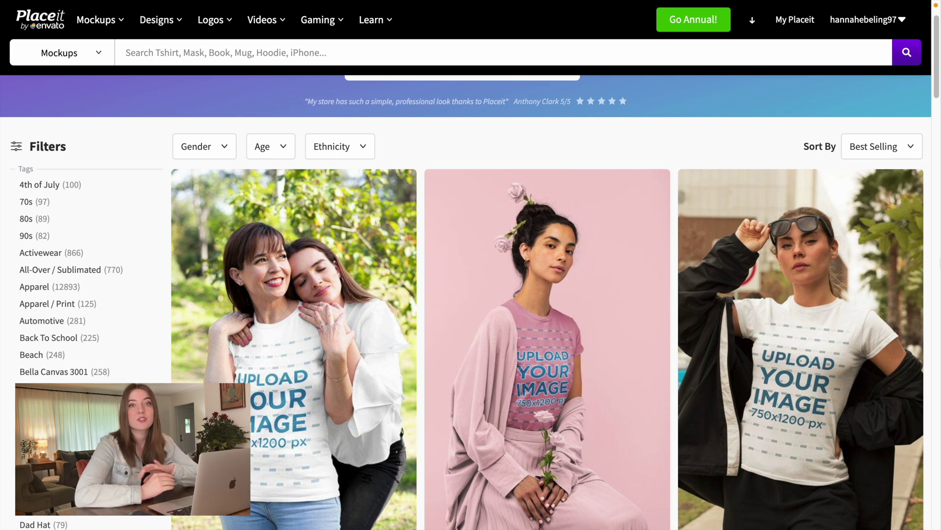
scroll(555, 302, "down", 10)
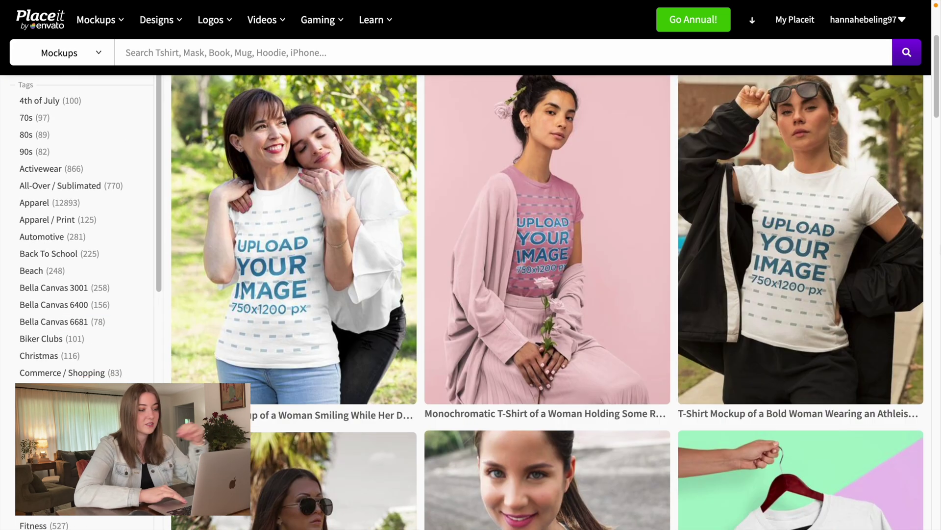
scroll(555, 302, "down", 10)
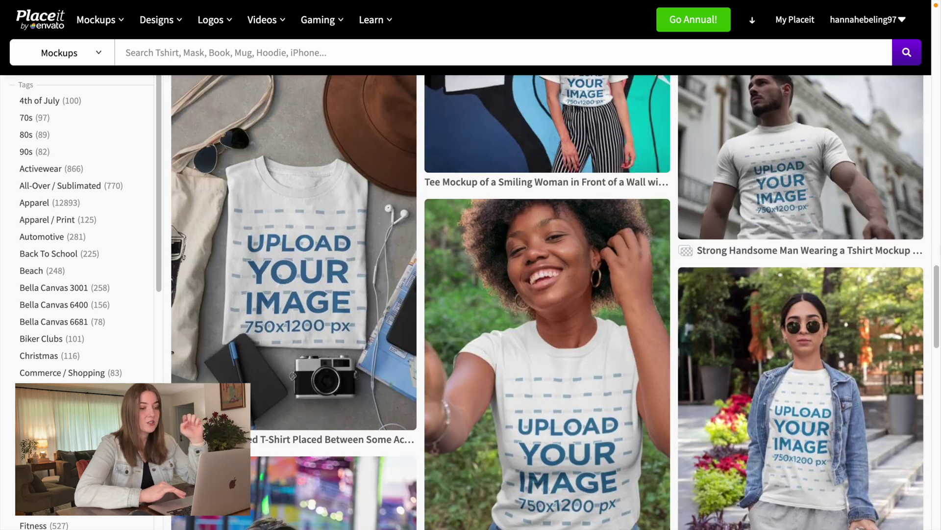
scroll(555, 302, "up", 4)
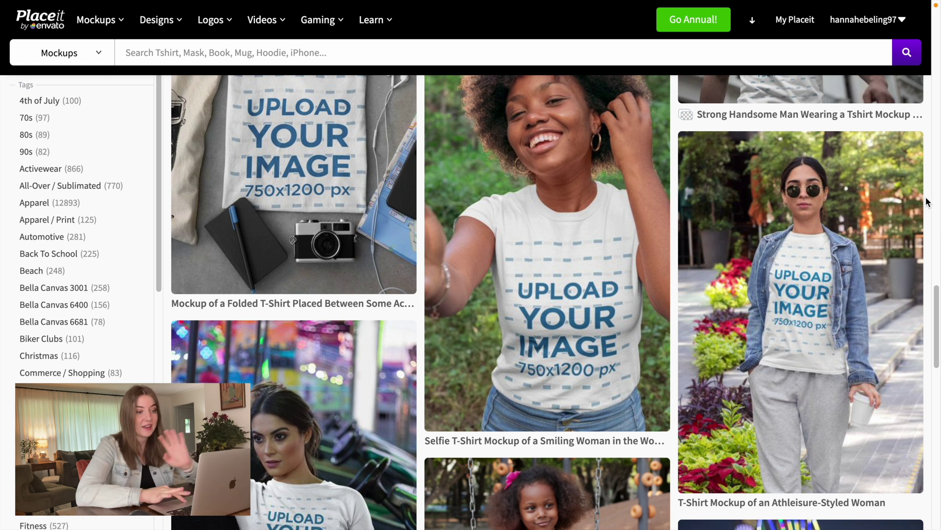
left_click(822, 255)
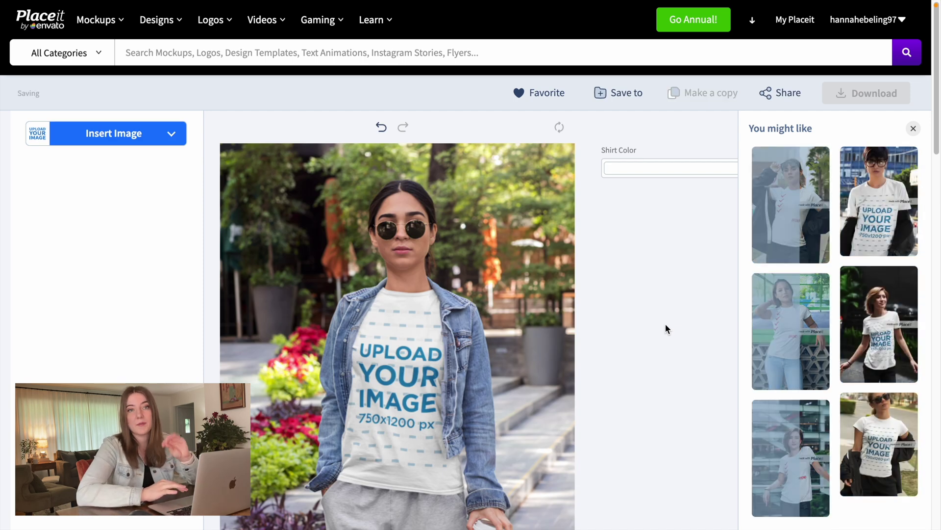
Insert the "Mama in the Making" design and crop it so it sits higher on the shirt, just below the collar.
scroll(666, 323, "down", 1)
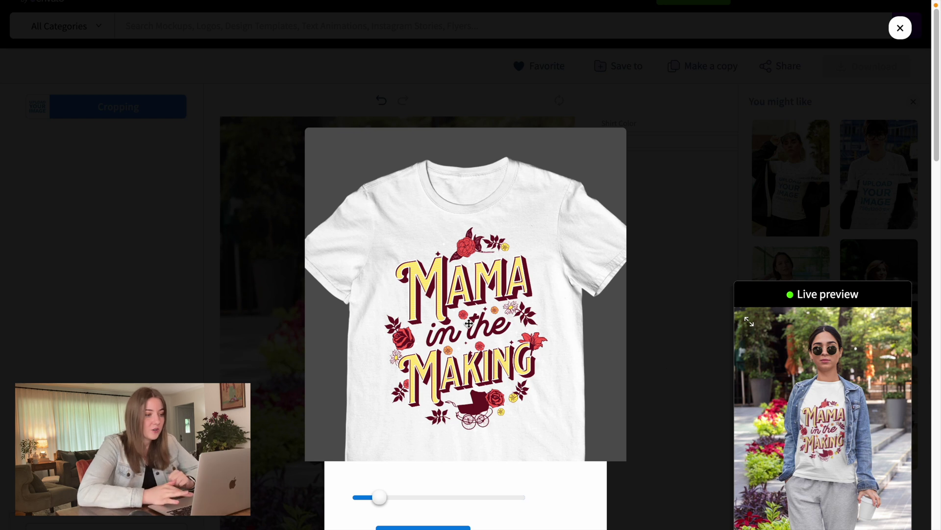
left_click_drag(469, 323, 469, 308)
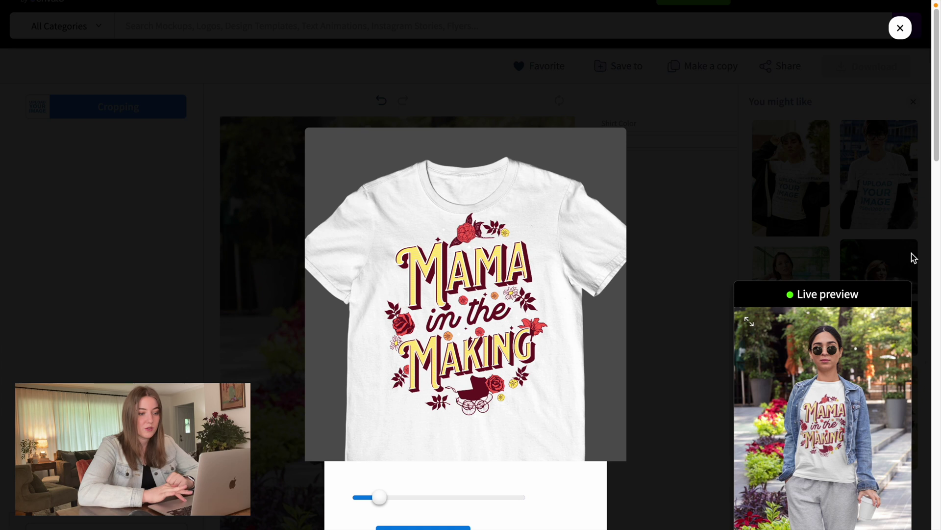
left_click_drag(472, 333, 473, 326)
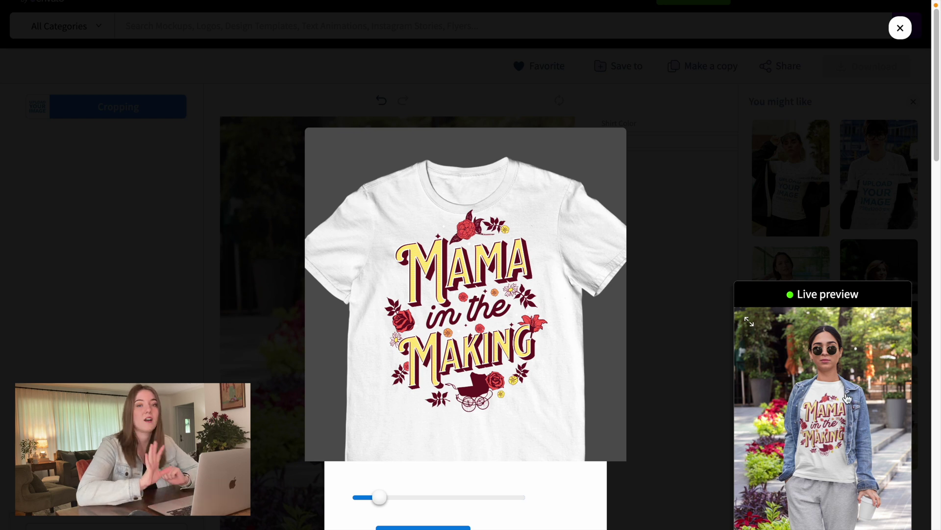
left_click_drag(501, 316, 500, 309)
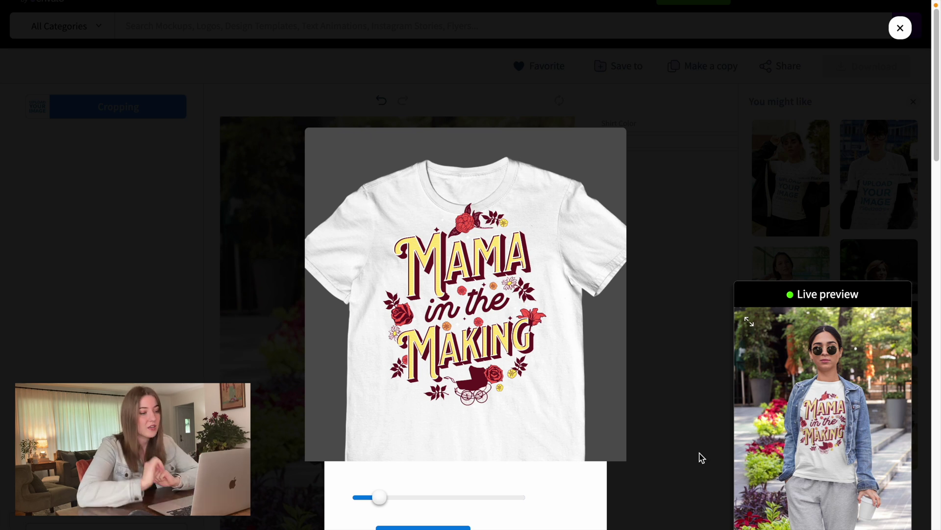
left_click(423, 527)
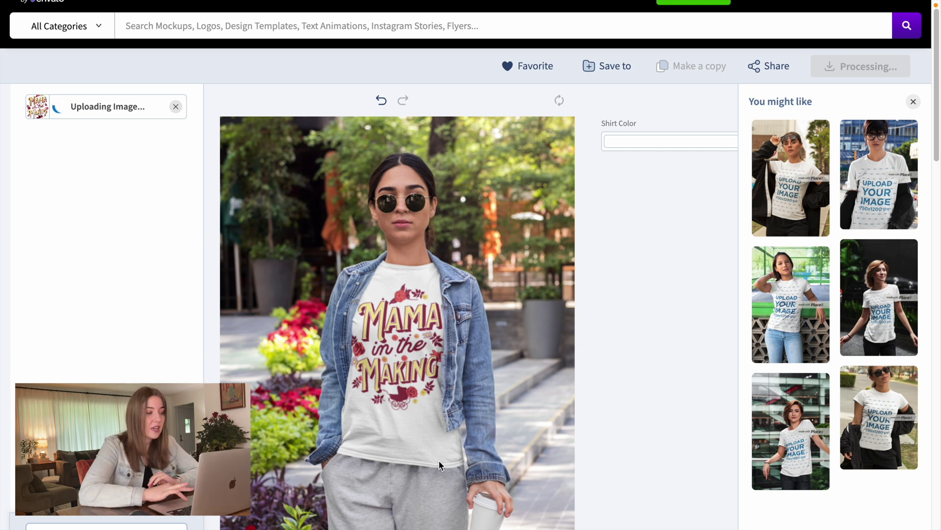
Change the shirt color to light pink and review the finished mockup.
left_click(654, 154)
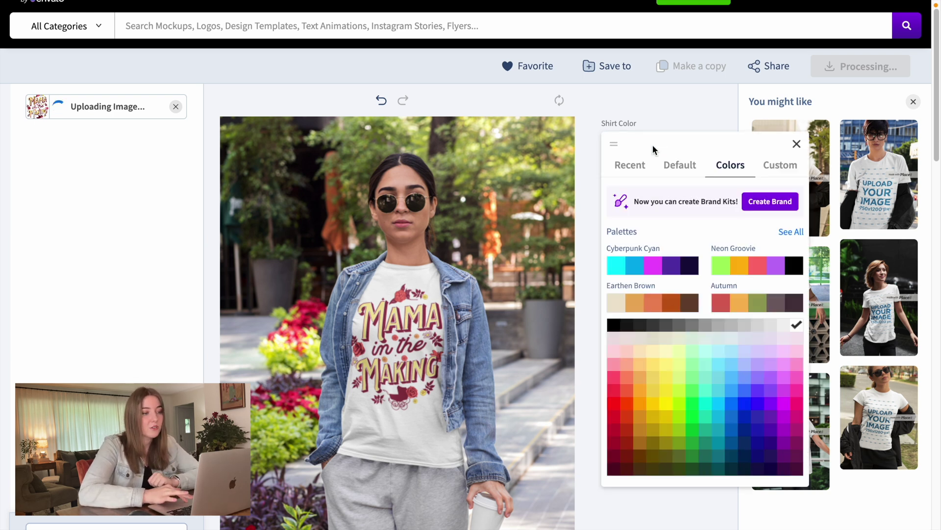
left_click(622, 356)
left_click(593, 145)
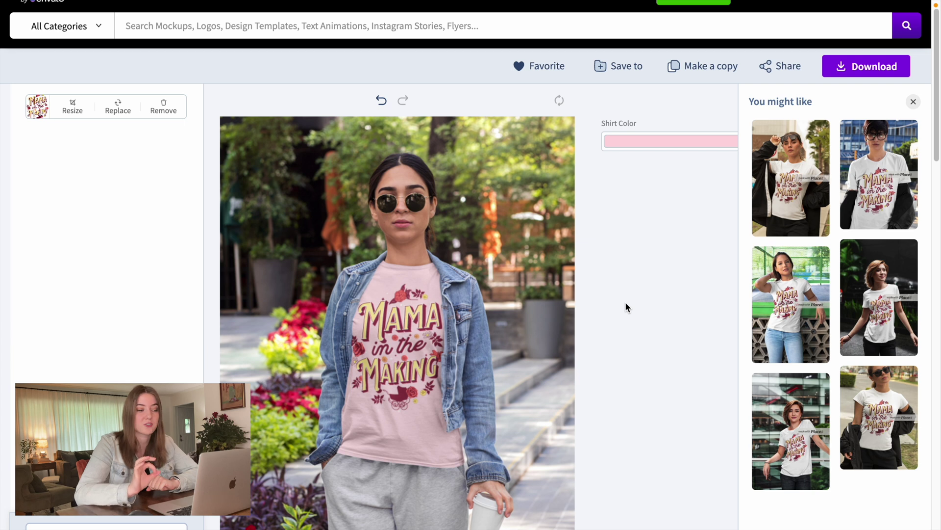
scroll(626, 285, "down", 2)
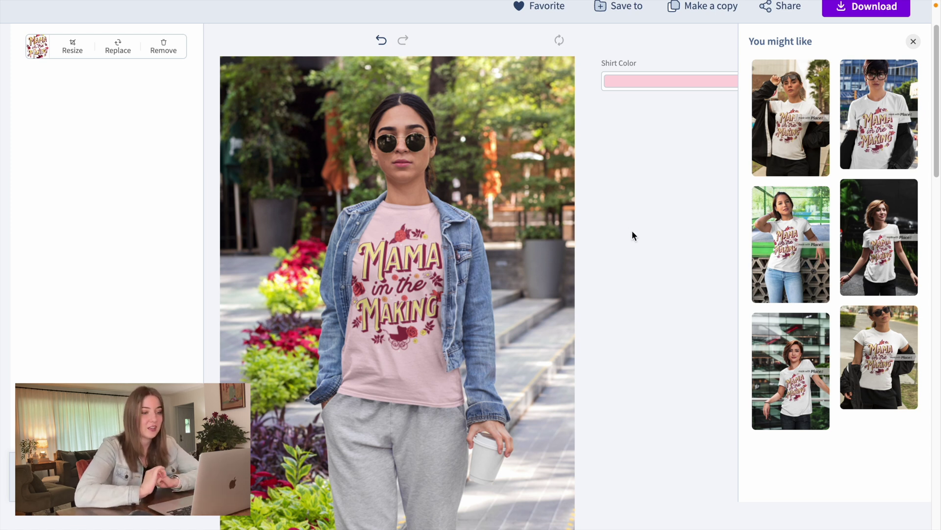
scroll(632, 236, "up", 2)
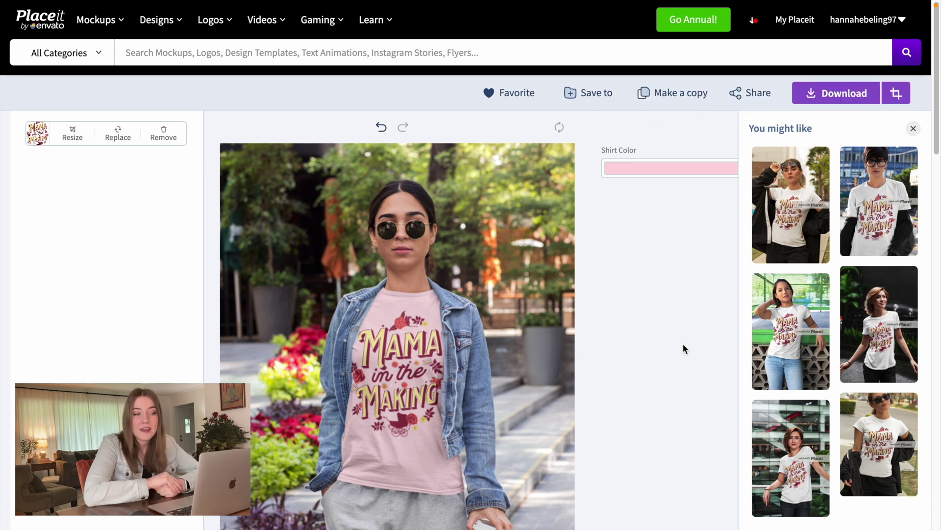
Open the flat laid knotted tee mockup from My Favorites.
left_click(902, 20)
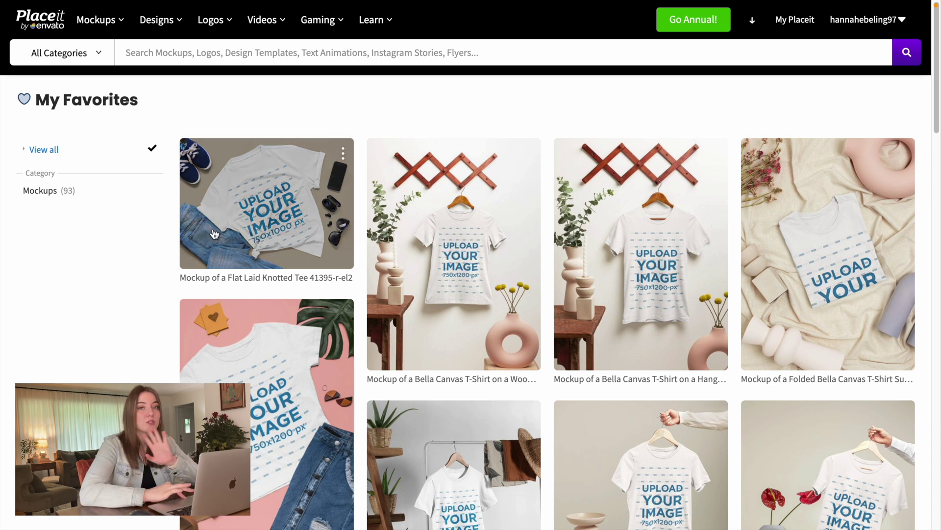
left_click(270, 214)
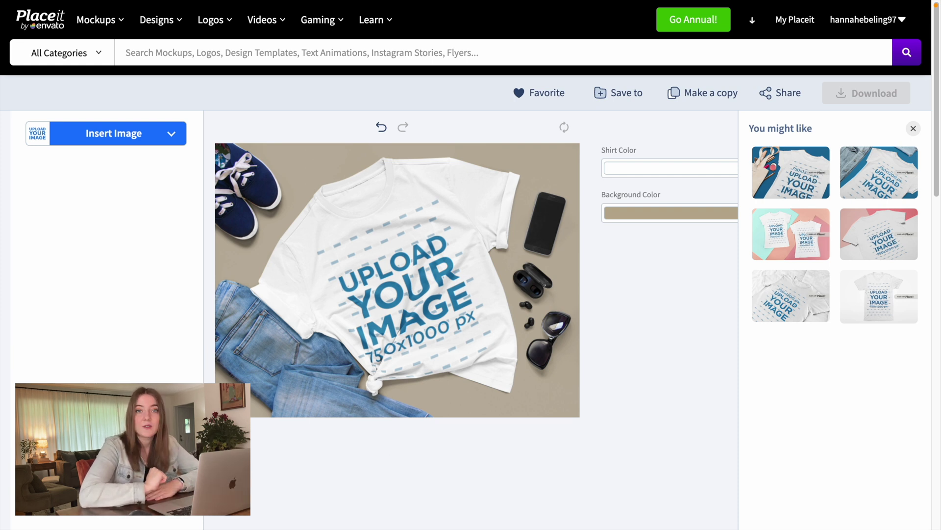
Insert the "Introverted But Willing to Discuss Chickens" design at 100% and crop it with the artwork raised near the upper edge.
left_click(106, 137)
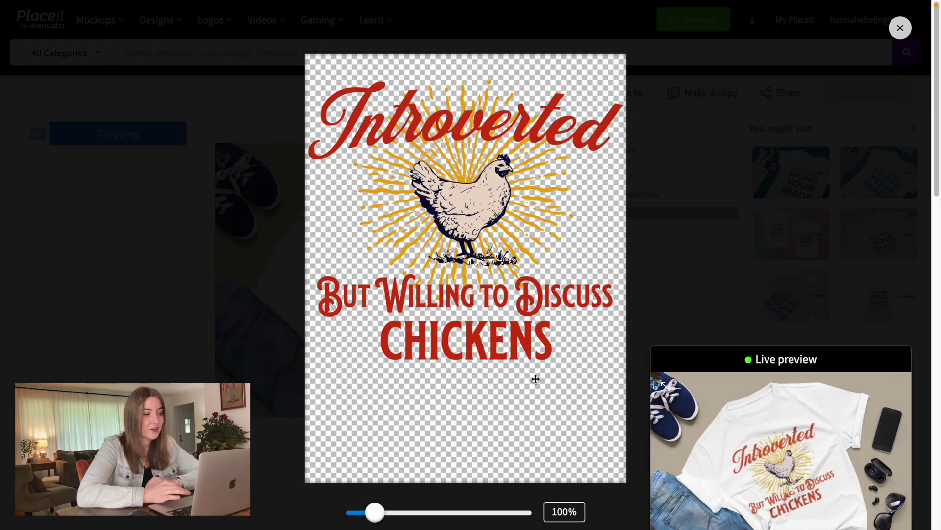
left_click_drag(501, 297, 499, 275)
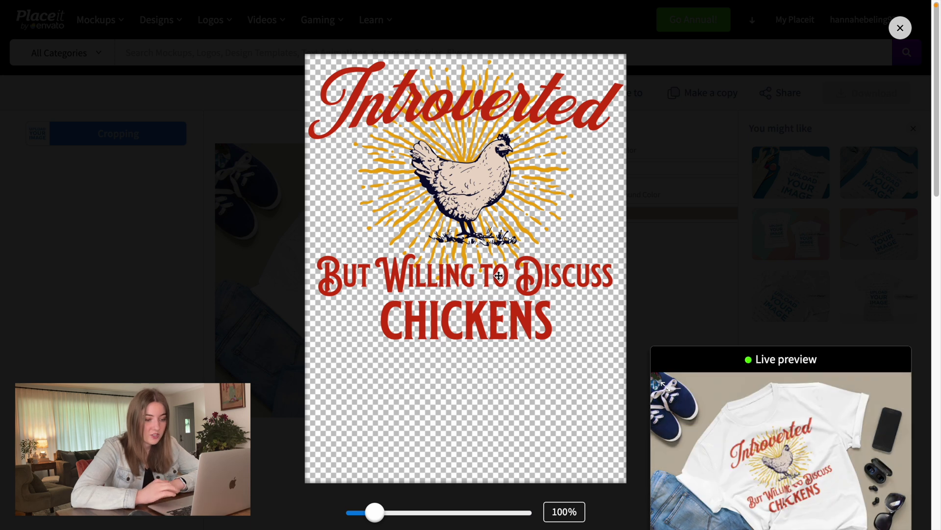
left_click_drag(499, 275, 500, 272)
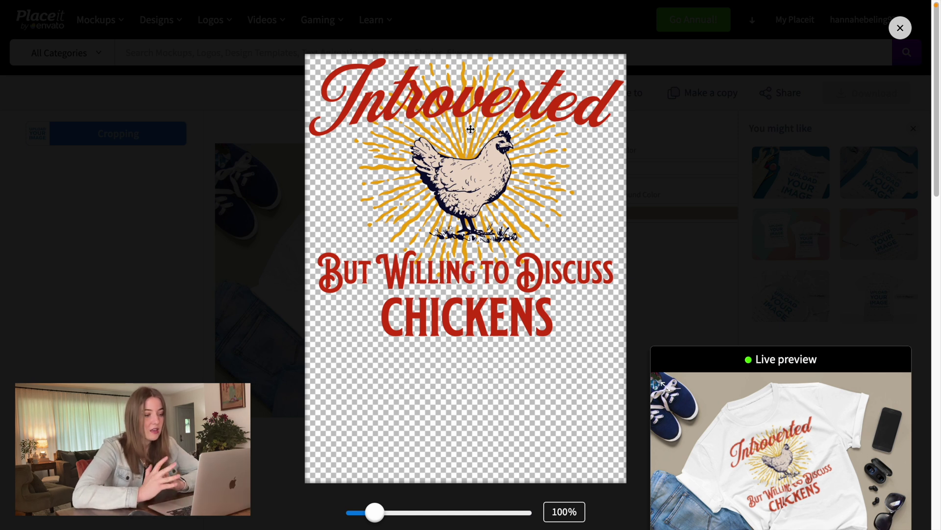
left_click(517, 454)
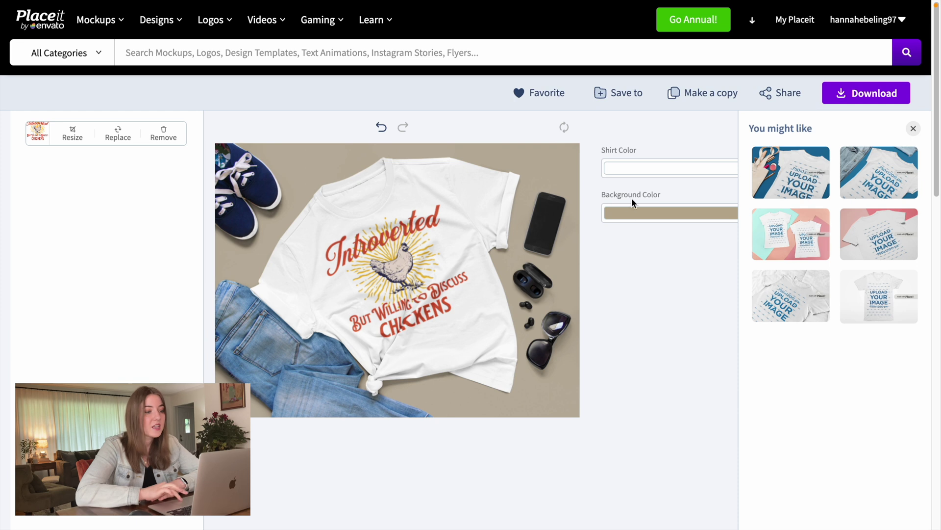
Try a darker blue as the mockup's background color, and settle on light blue.
left_click(631, 213)
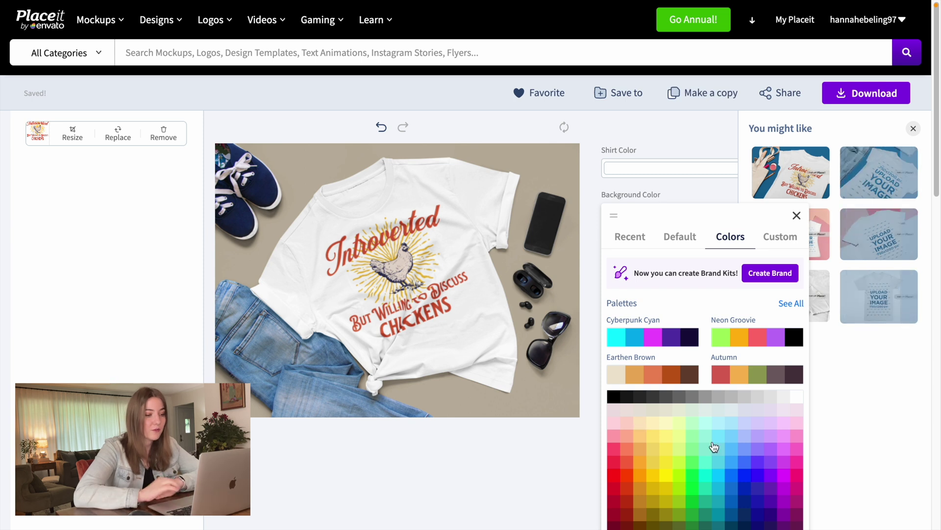
left_click(749, 464)
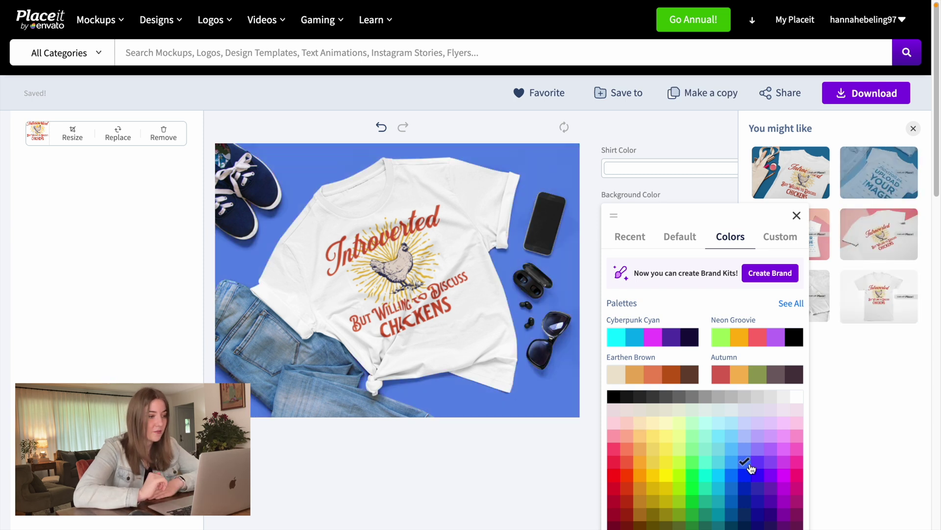
left_click(732, 450)
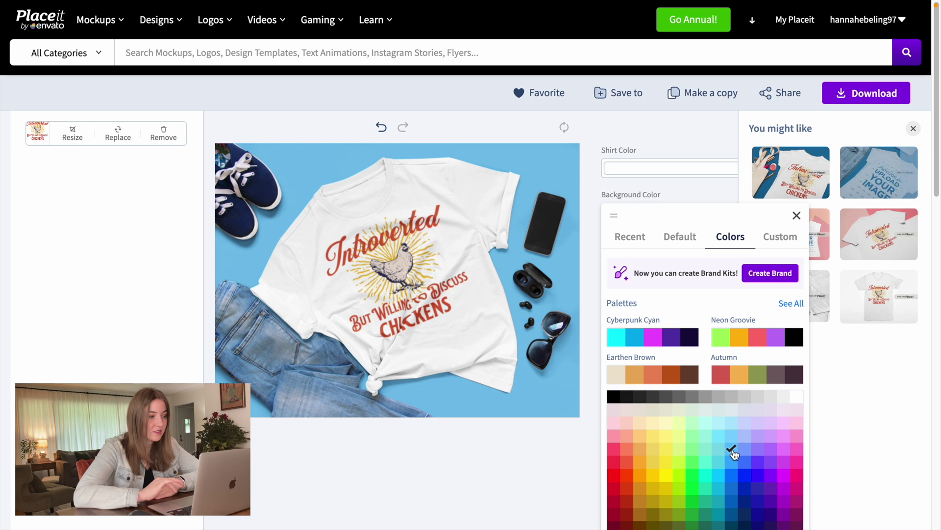
left_click(511, 452)
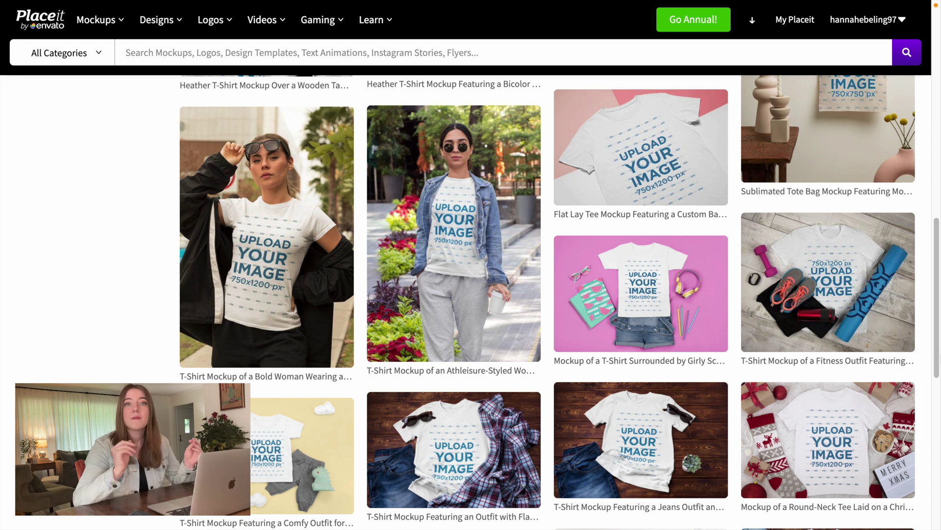
Open the favorited T-shirt mockup that features an outfit with a plaid flannel shirt and jeans.
scroll(560, 302, "down", 1)
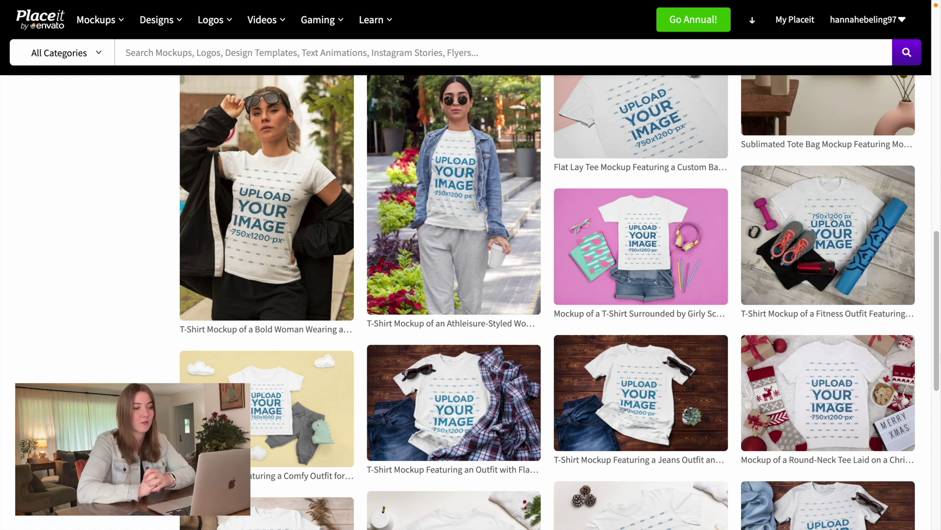
scroll(124, 381, "down", 2)
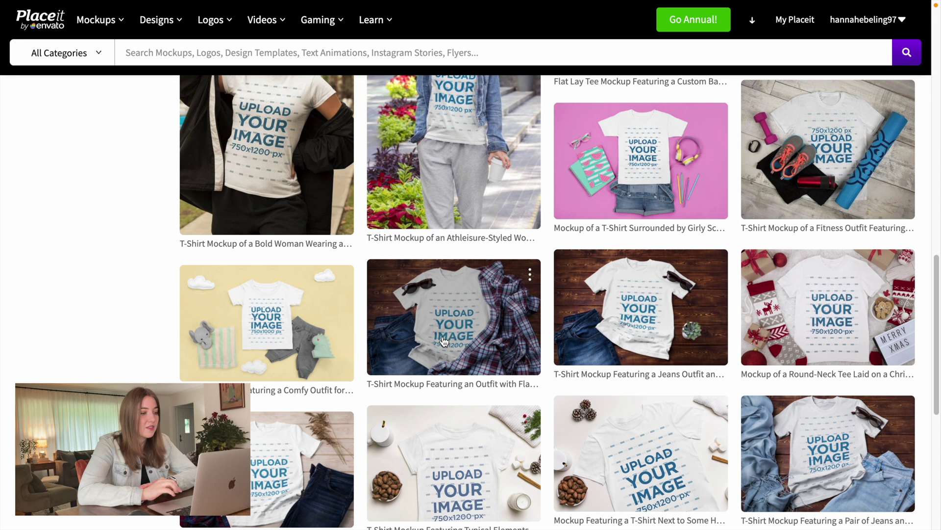
left_click(471, 326)
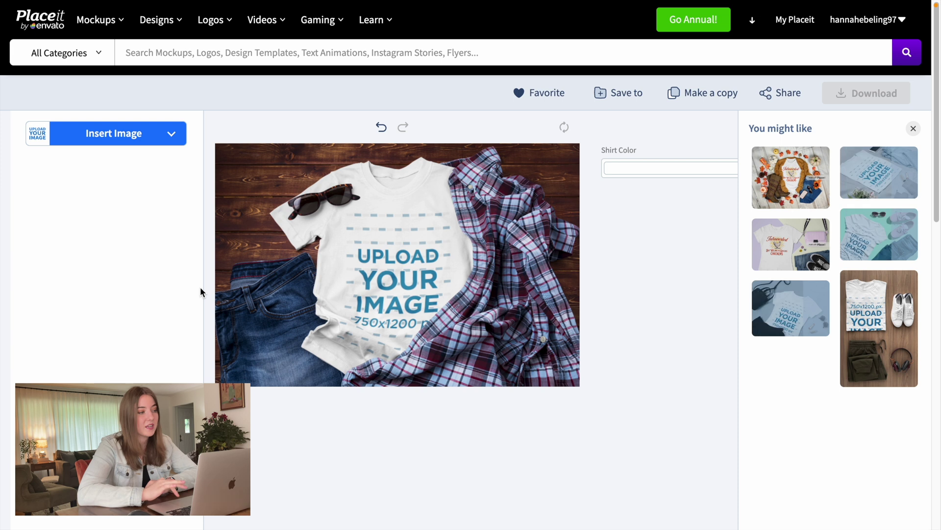
Insert the "I'm a Foster Dad What's Your Super Power" design at 100% and crop it with the artwork raised to the upper edge.
left_click(124, 140)
left_click(119, 185)
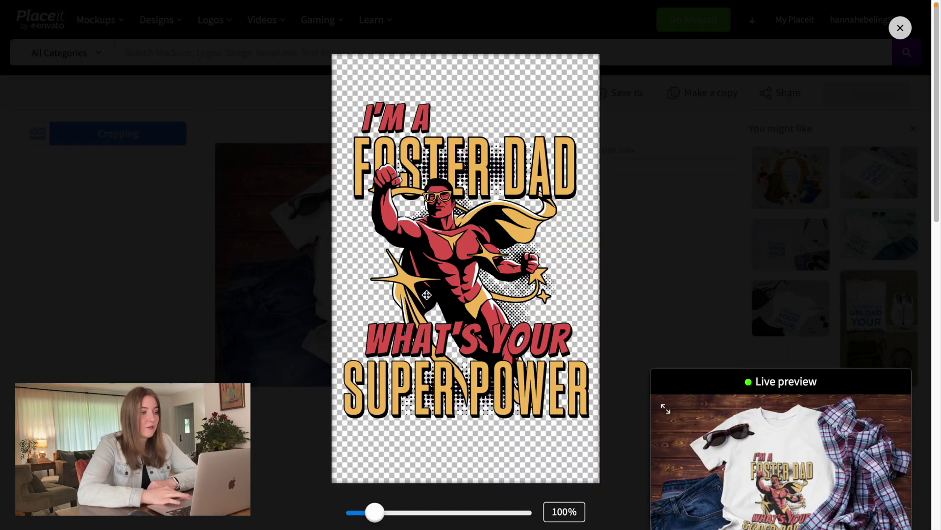
left_click_drag(440, 269, 439, 205)
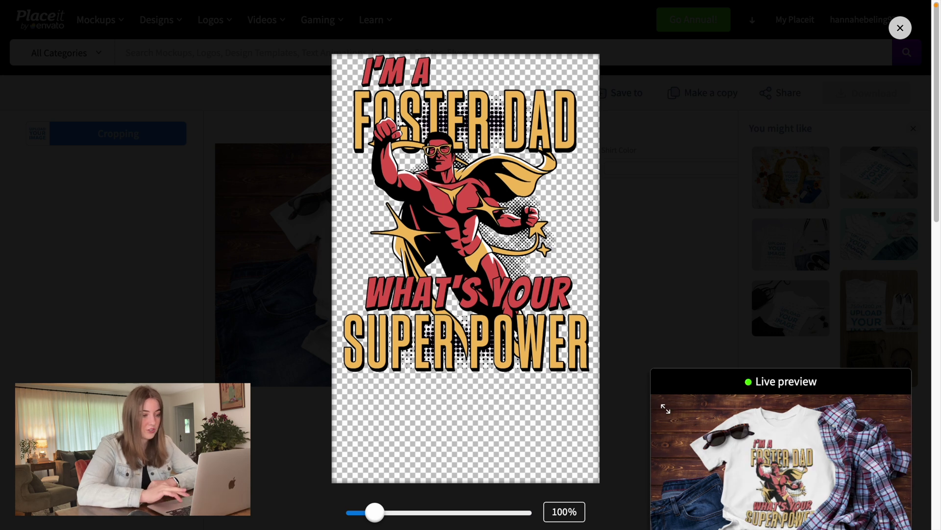
left_click(781, 528)
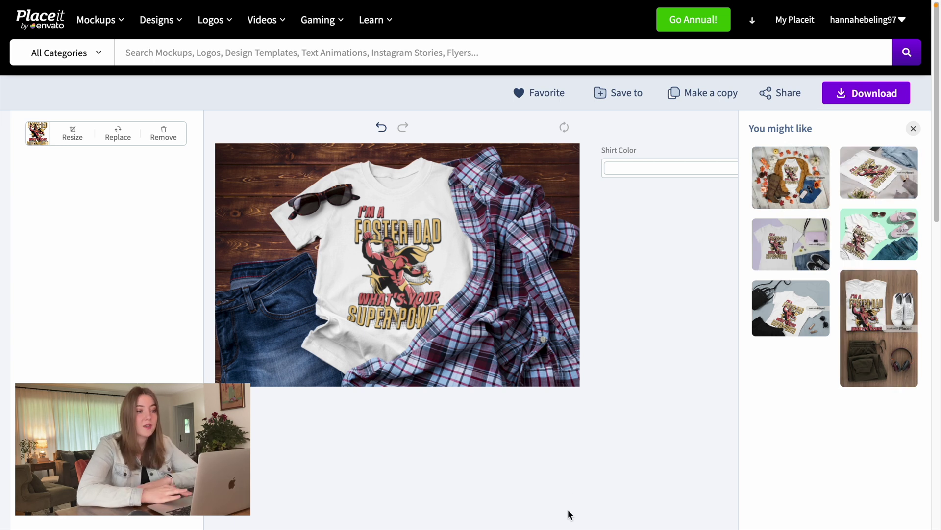
Set the foster dad mockup's shirt color to a medium blue from the color grid.
left_click(648, 169)
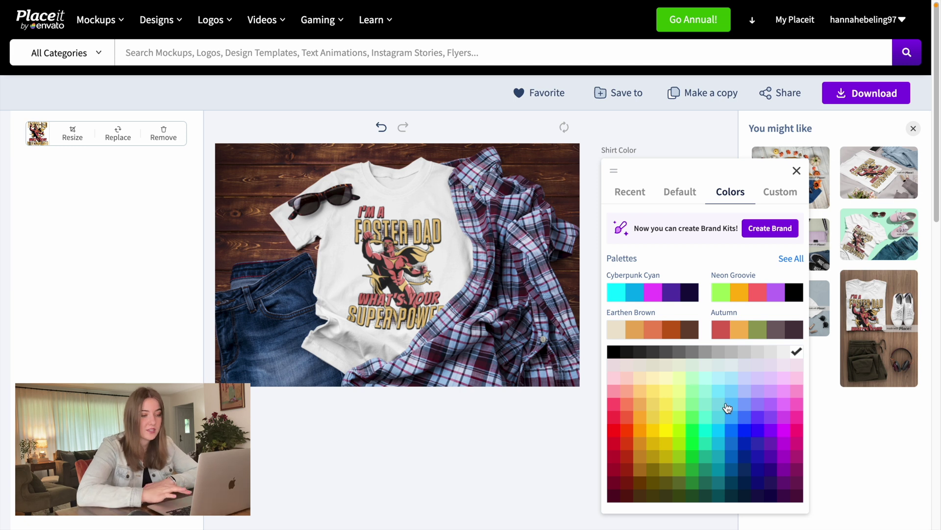
left_click(732, 457)
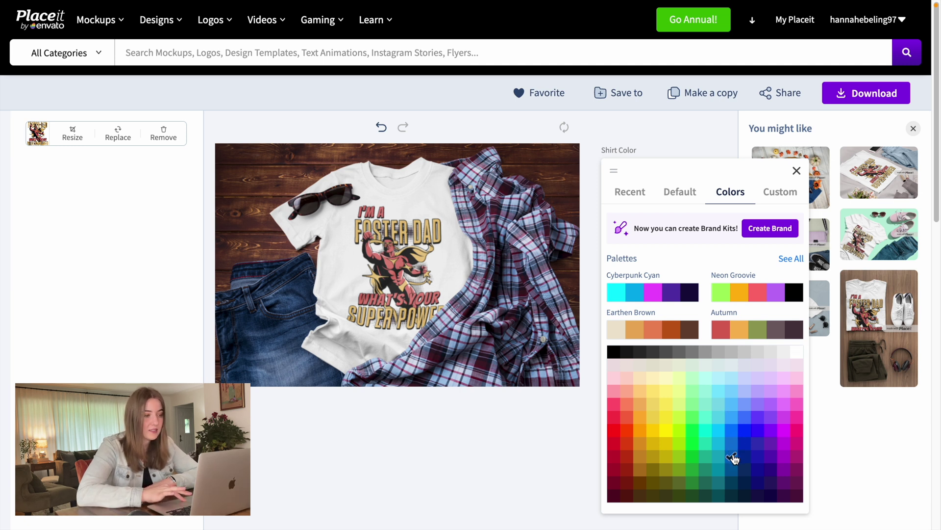
left_click(510, 507)
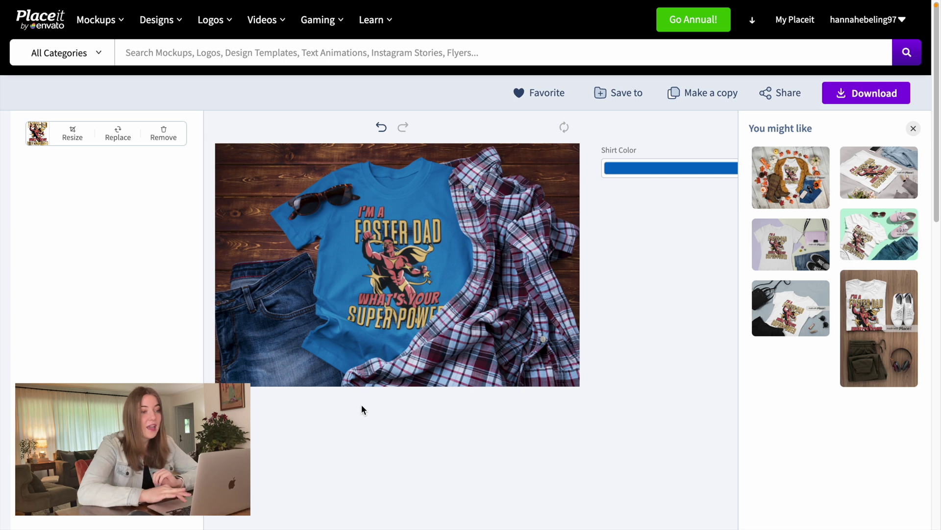
Open the favorited mockup of a woman holding a mug and insert the "My First Mother's Day" design, scaled to 90%.
mouse_move(873, 21)
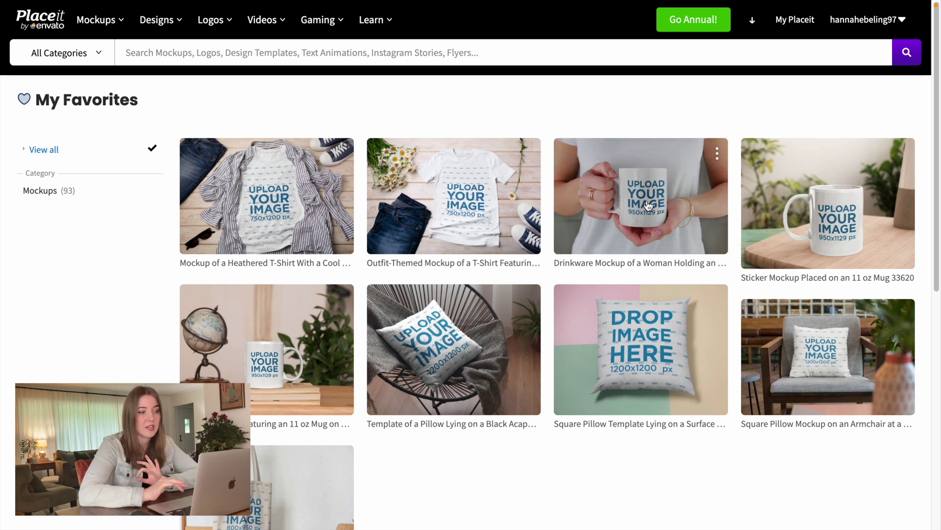
left_click(648, 206)
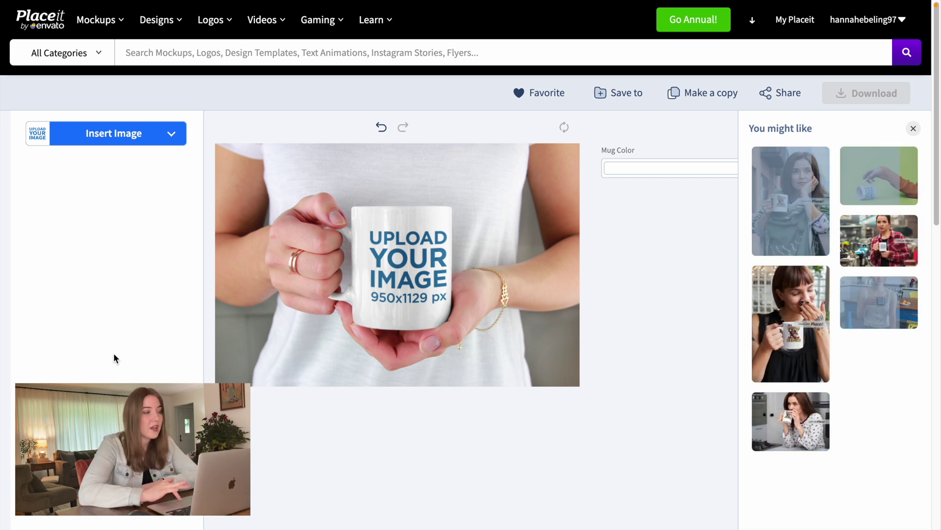
left_click(117, 135)
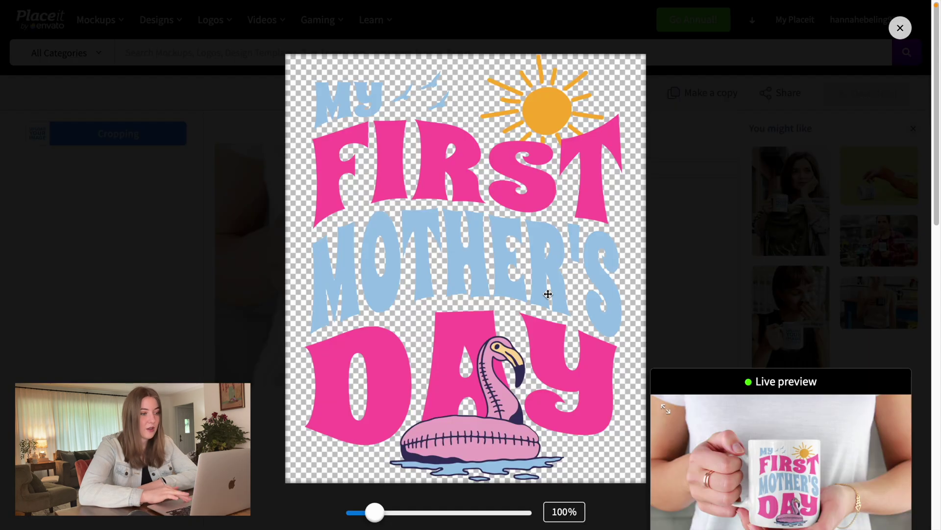
scroll(548, 294, "down", 1)
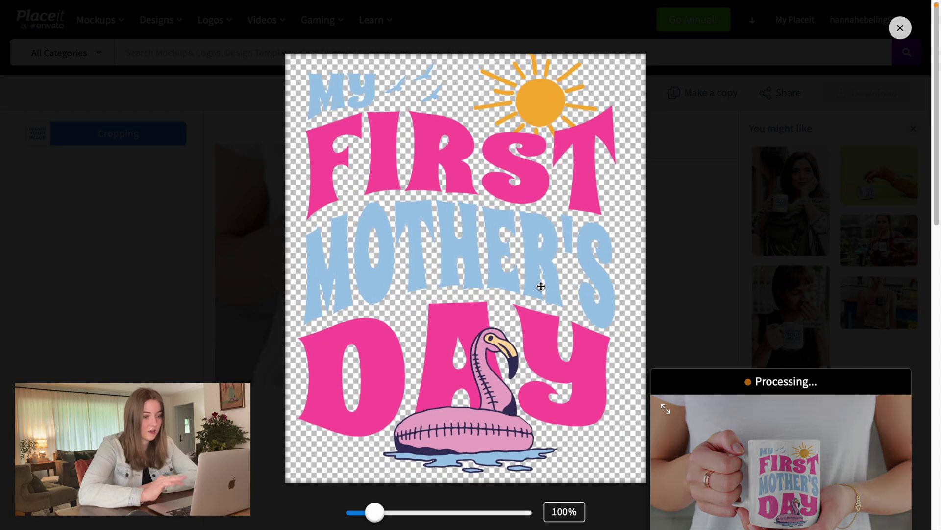
left_click_drag(480, 348, 482, 350)
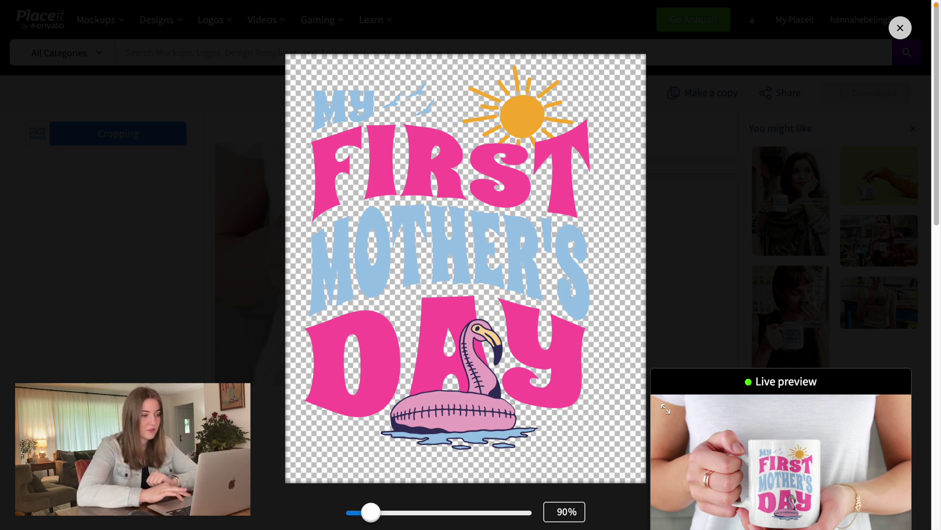
key("Return")
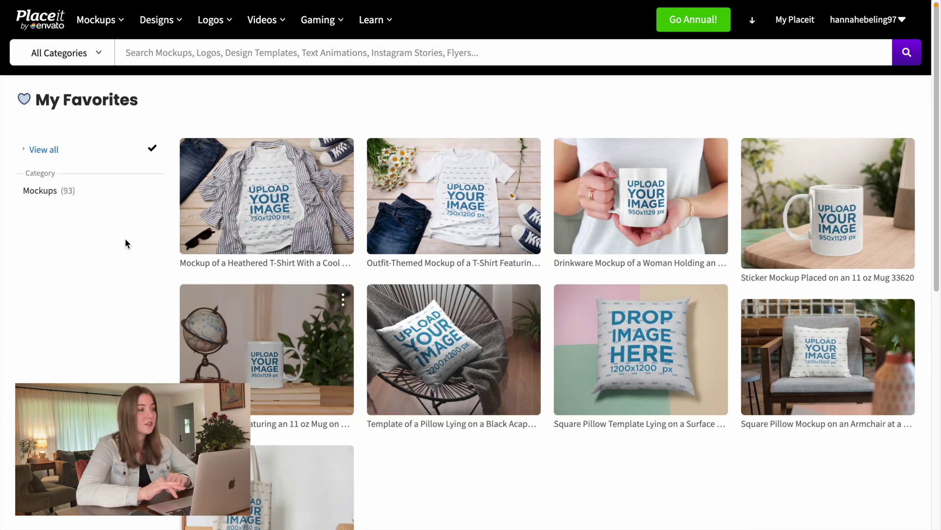
Open the favorited square pillow mockup on an armchair and insert the "This Was on My Bucket List" design, scaled to 95%.
mouse_move(96, 19)
mouse_move(148, 169)
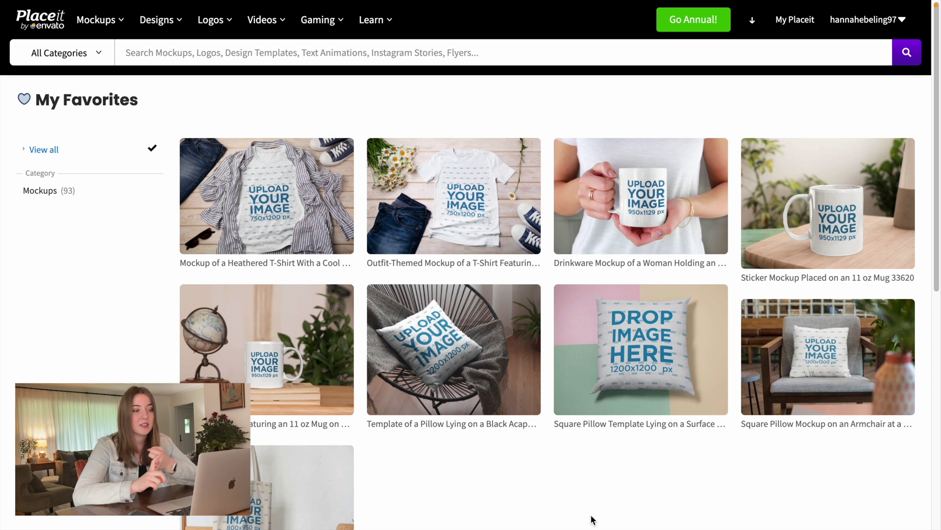
scroll(592, 519, "down", 2)
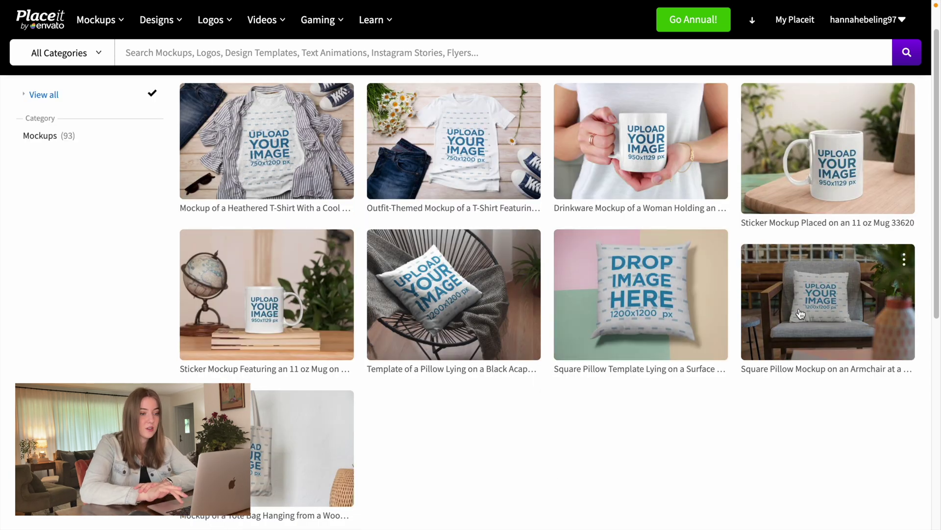
scroll(546, 504, "down", 4)
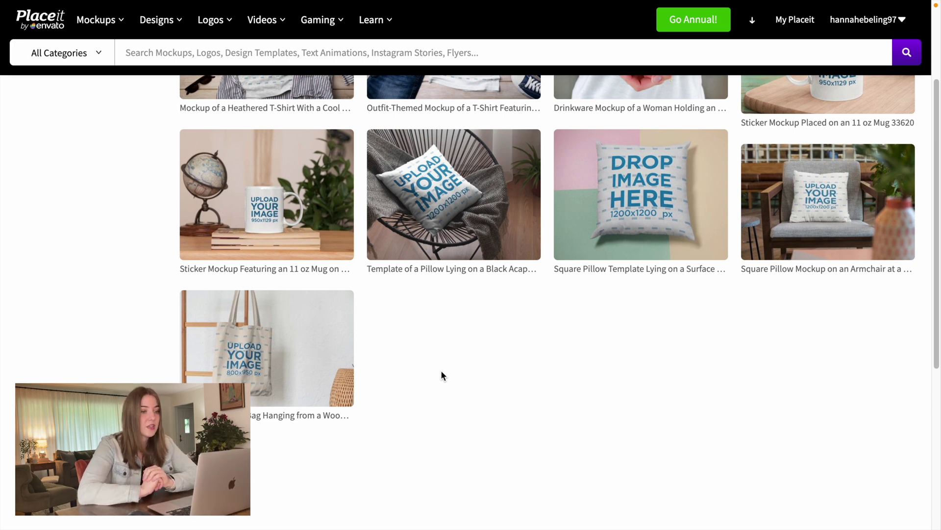
left_click(815, 199)
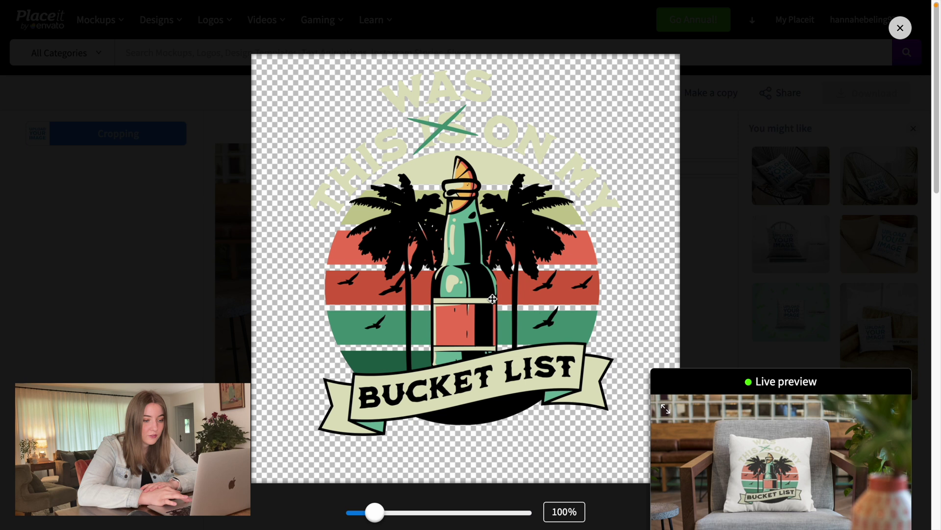
left_click_drag(492, 299, 492, 305)
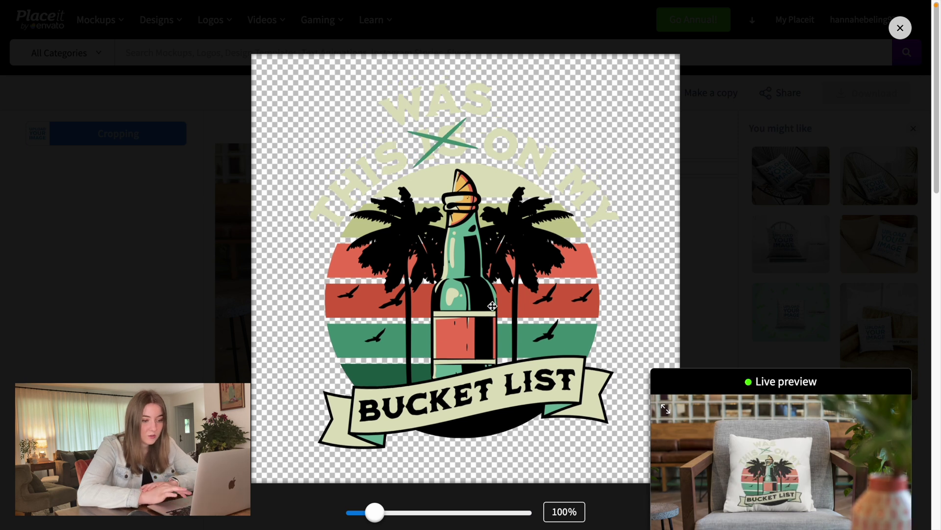
left_click_drag(378, 511, 372, 512)
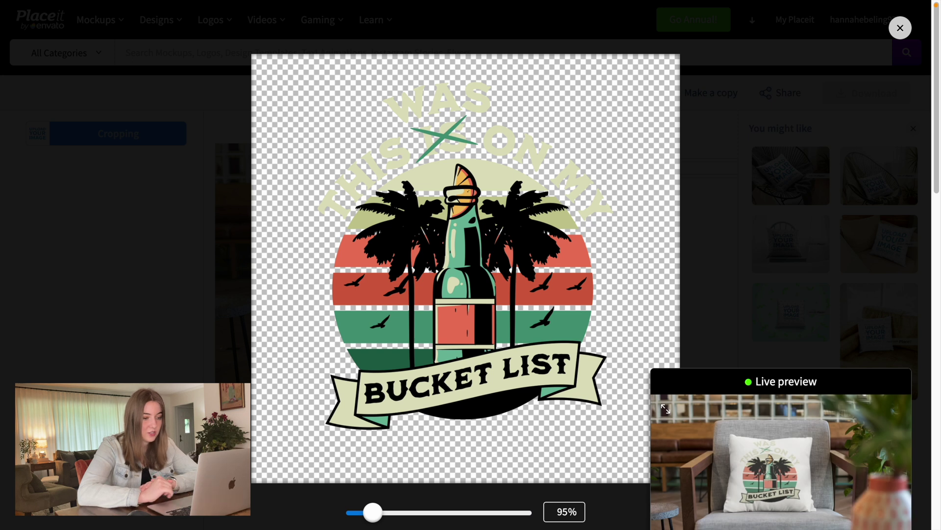
left_click(717, 481)
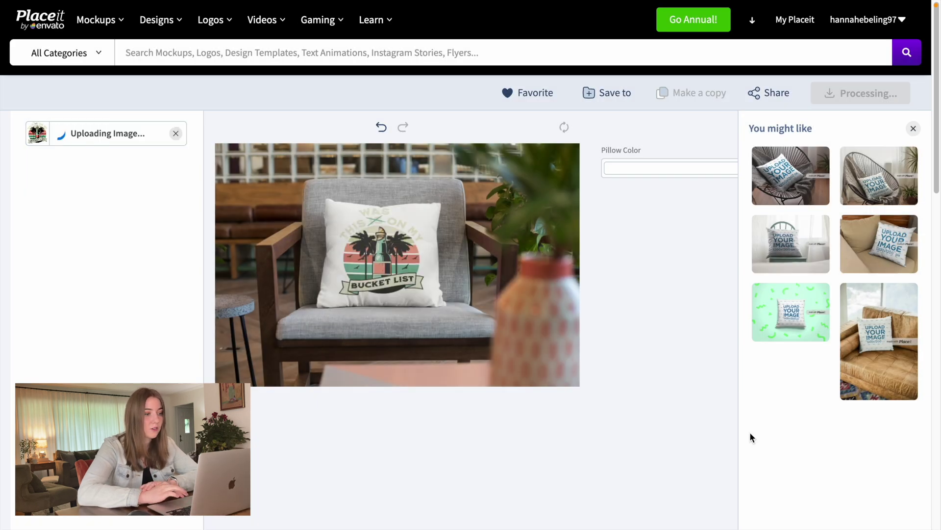
Change the pillow color to black and recrop its design at 95% with the artwork moved slightly down.
left_click(657, 169)
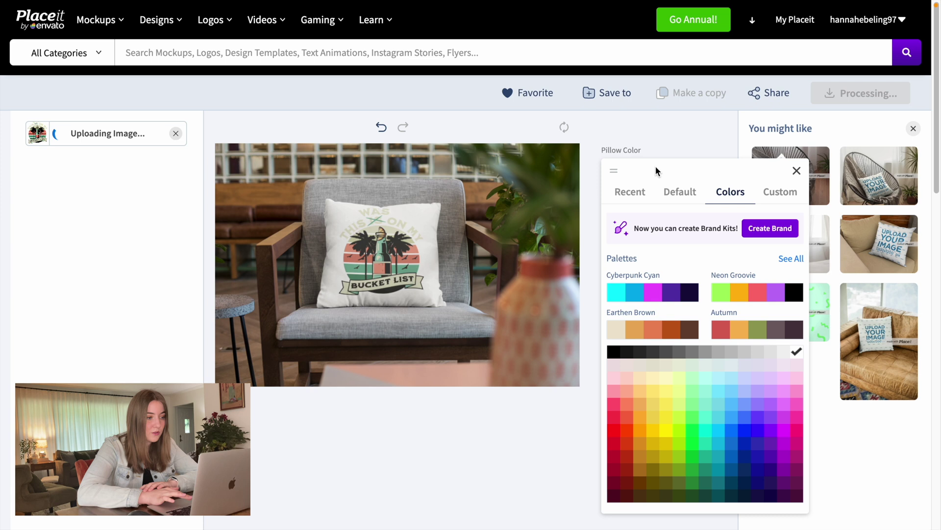
left_click(794, 293)
left_click(117, 134)
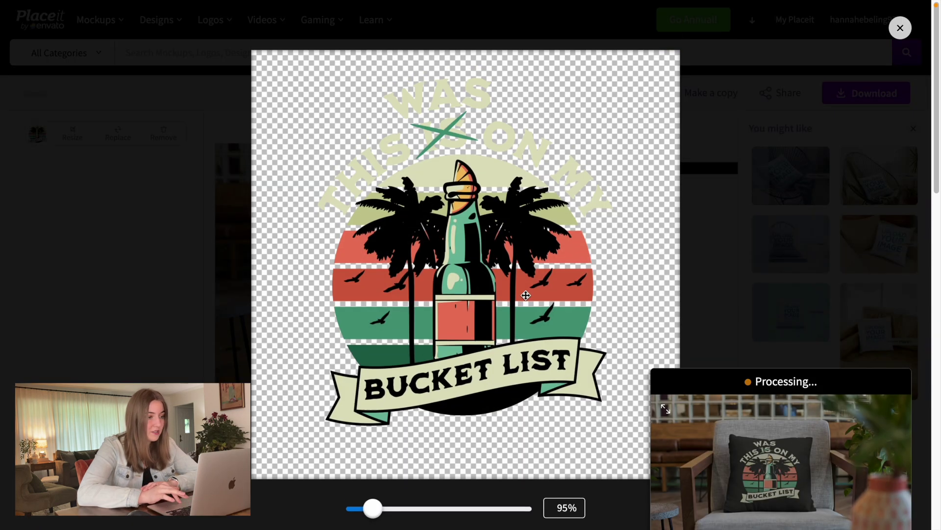
left_click_drag(540, 282, 540, 289)
left_click(653, 450)
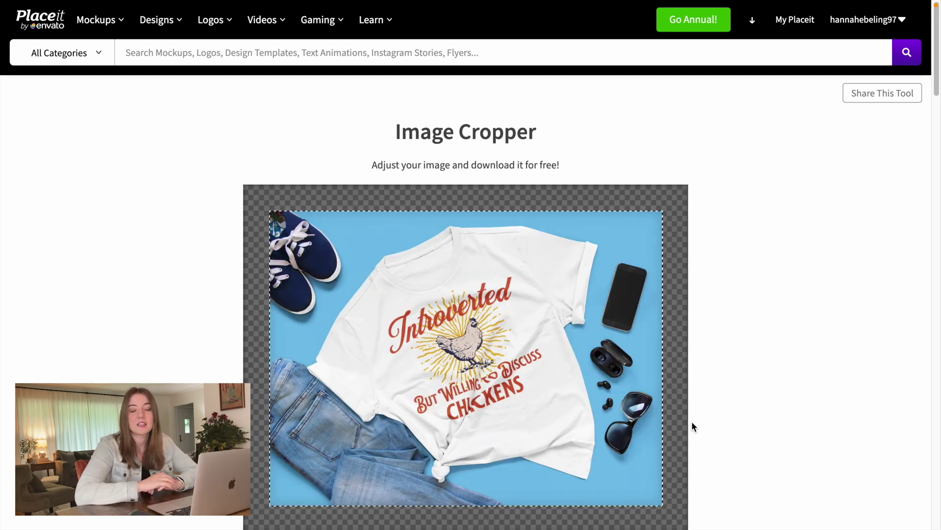
Set the Image Cropper's custom output size for the chicken T-shirt mockup to 2700 x 2025 px.
scroll(692, 420, "down", 1)
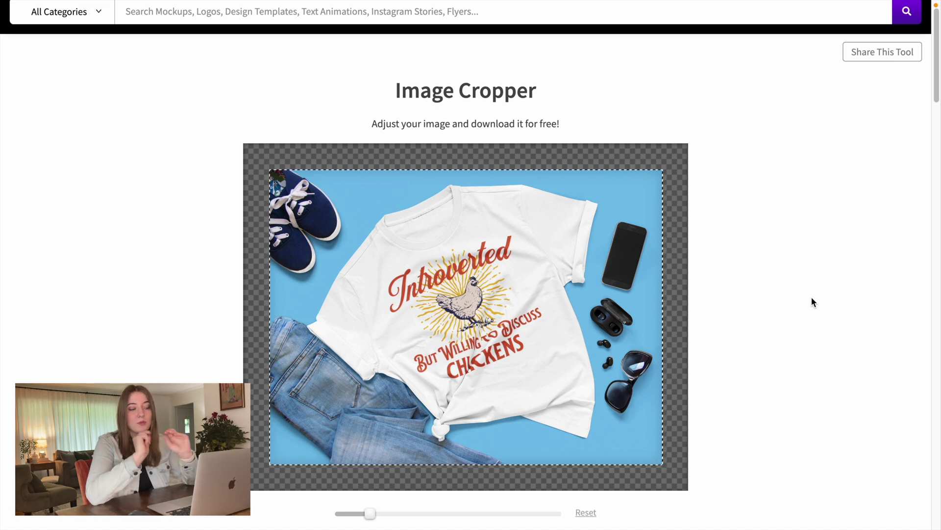
scroll(811, 296, "down", 2)
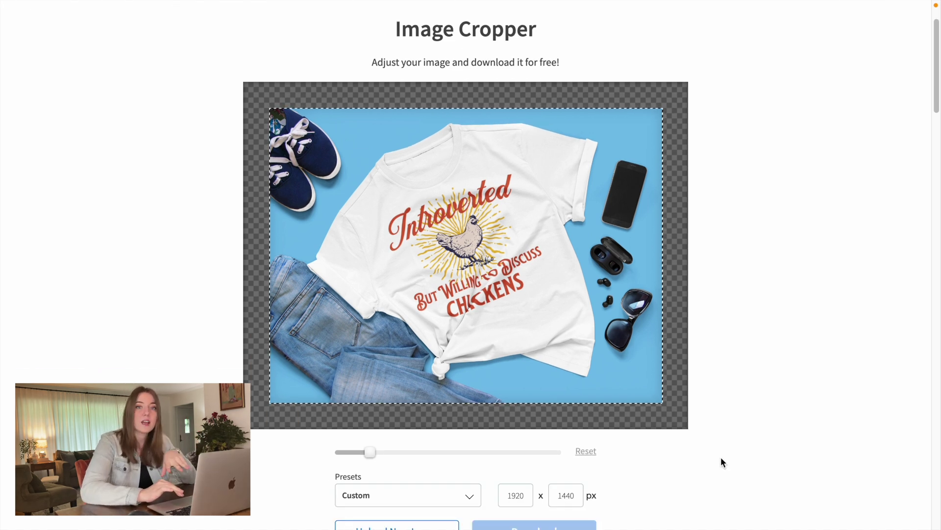
scroll(721, 462, "down", 2)
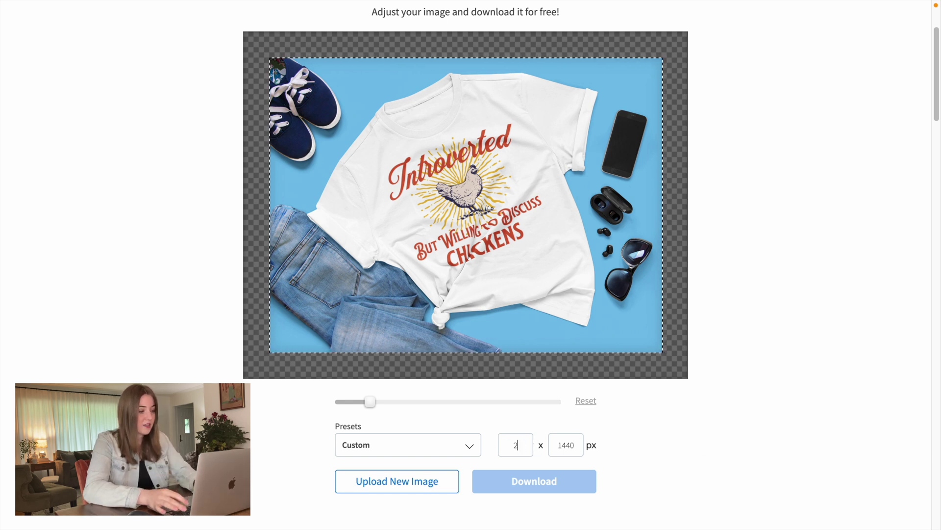
type("0")
key("Tab")
type("2025")
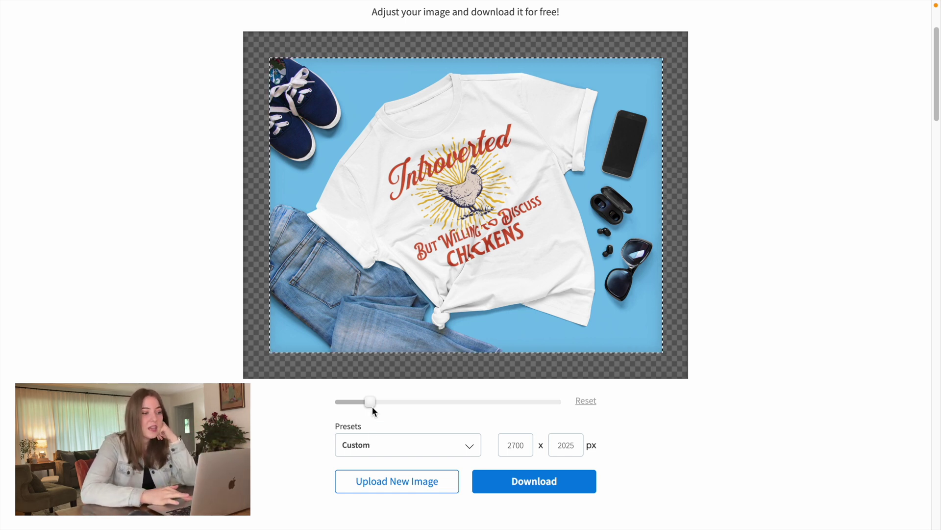
Enlarge the chicken T-shirt mockup slightly to fill the crop area and download the cropped image.
left_click_drag(371, 403, 372, 404)
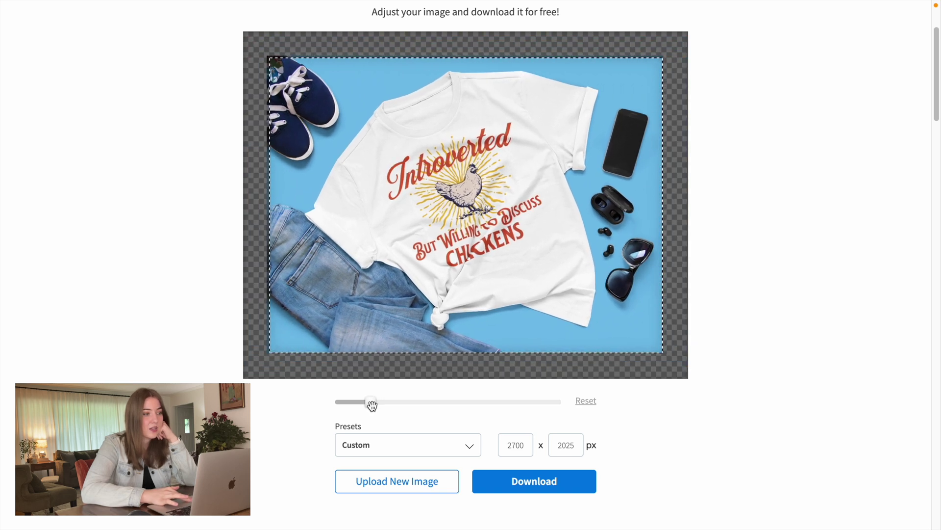
left_click(547, 495)
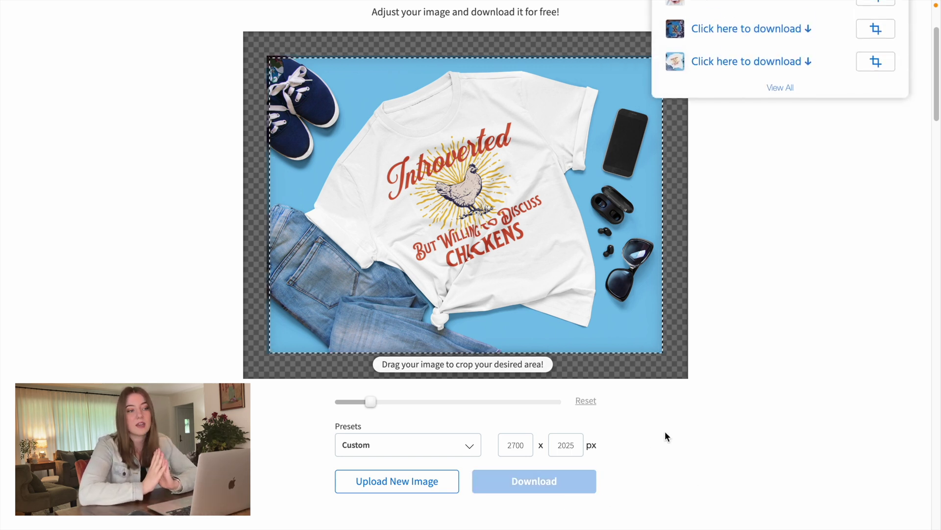
scroll(763, 298, "up", 3)
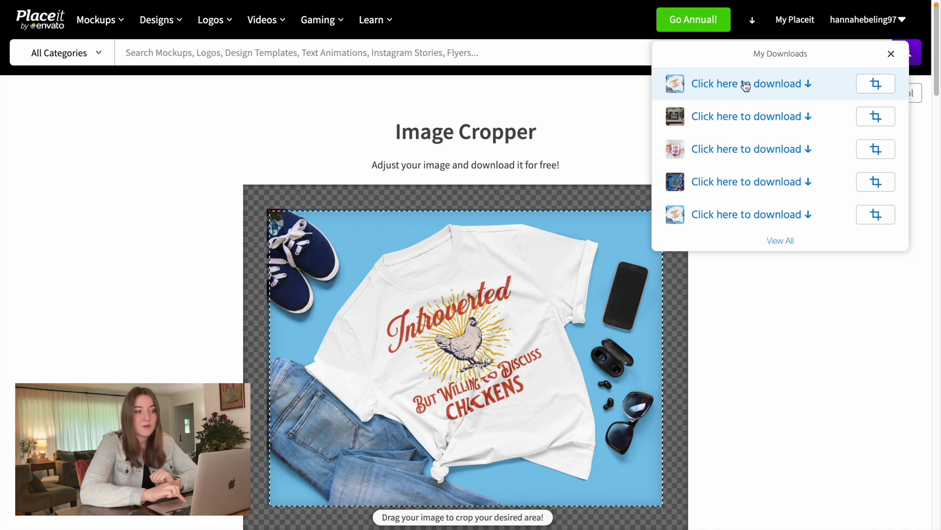
left_click(745, 87)
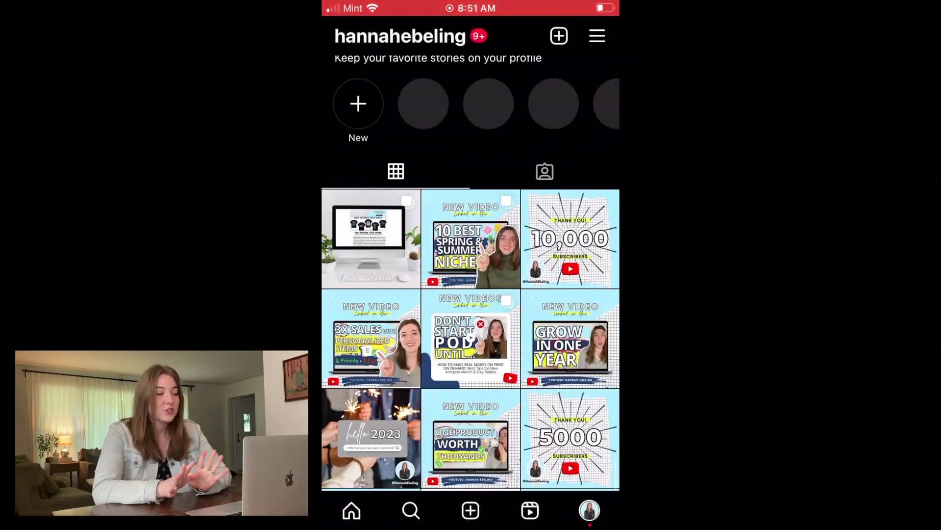
Switch to Instagram, start a new post from the profile, and turn on selection of multiple photos.
scroll(470, 339, "down", 3)
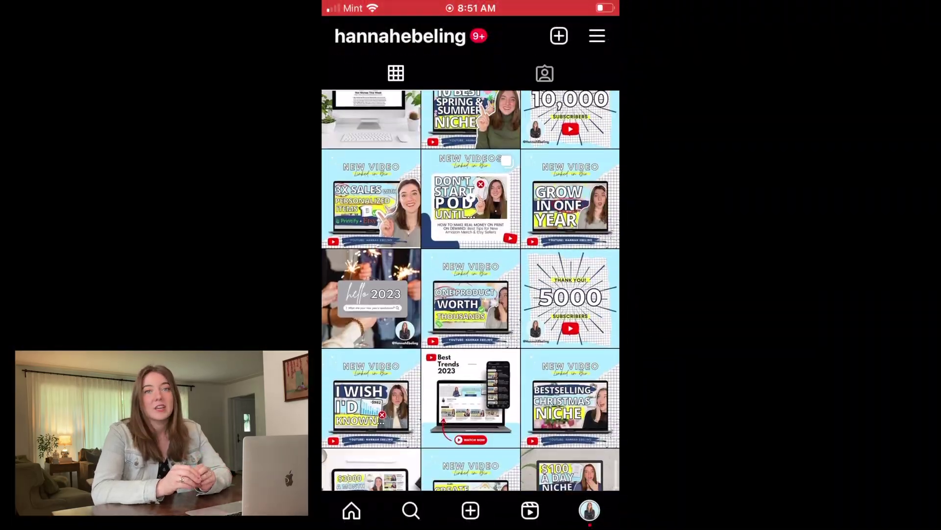
scroll(471, 294, "up", 10)
left_click(559, 35)
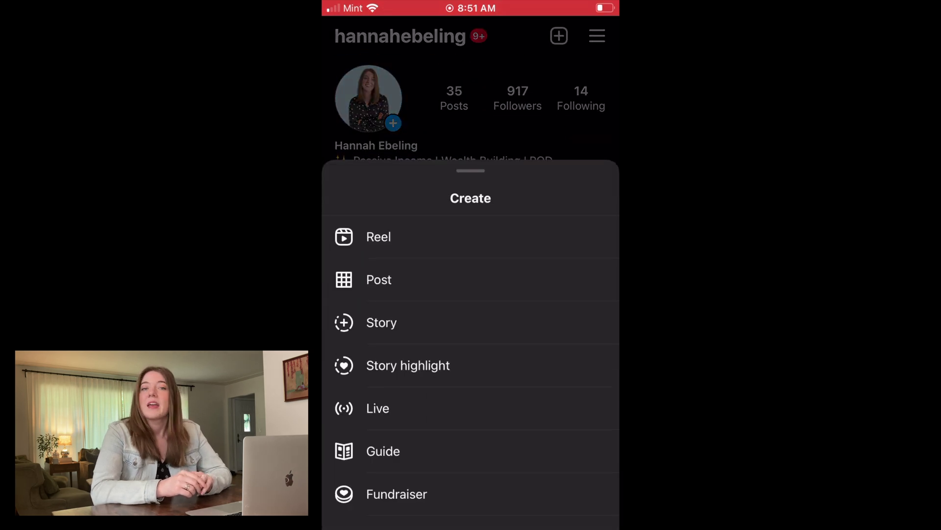
left_click(378, 250)
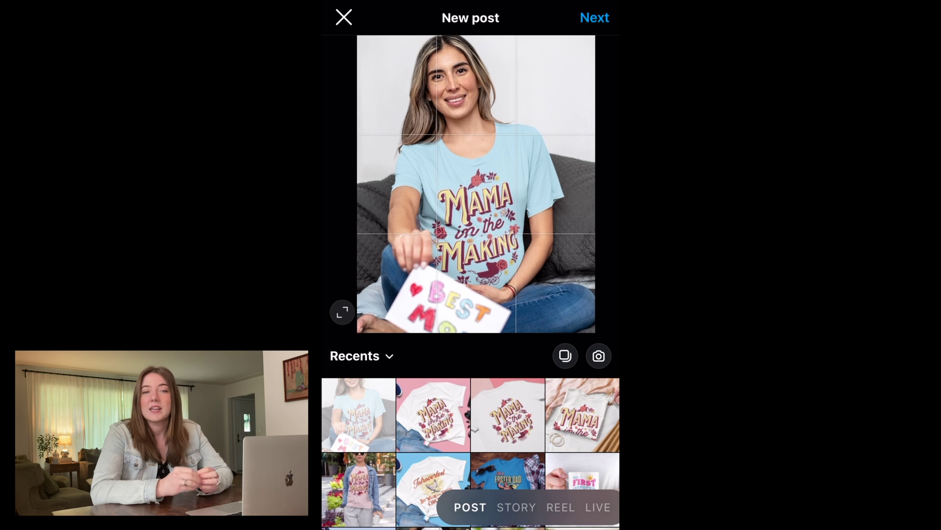
left_click(565, 356)
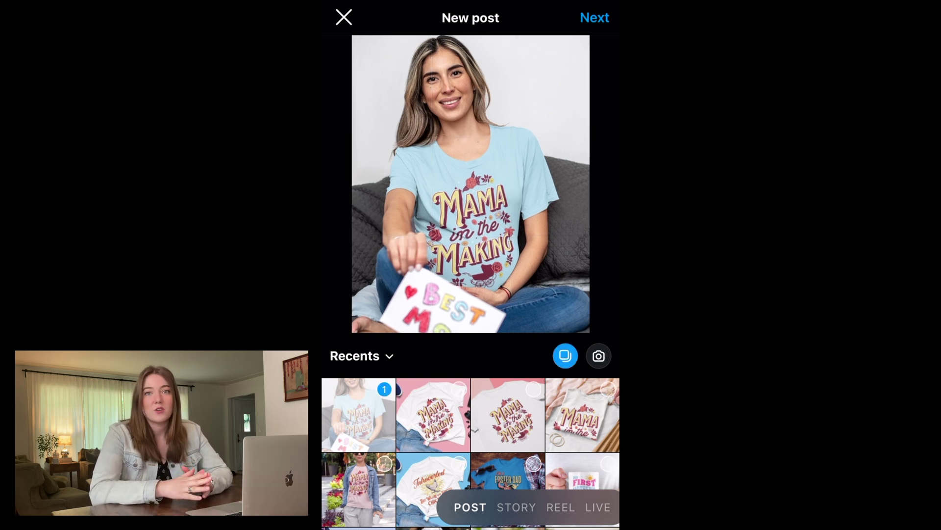
Keep only the pink "Mama in the Making" shirt mockup with the denim jacket selected, and enlarge it within the post frame.
left_click(359, 489)
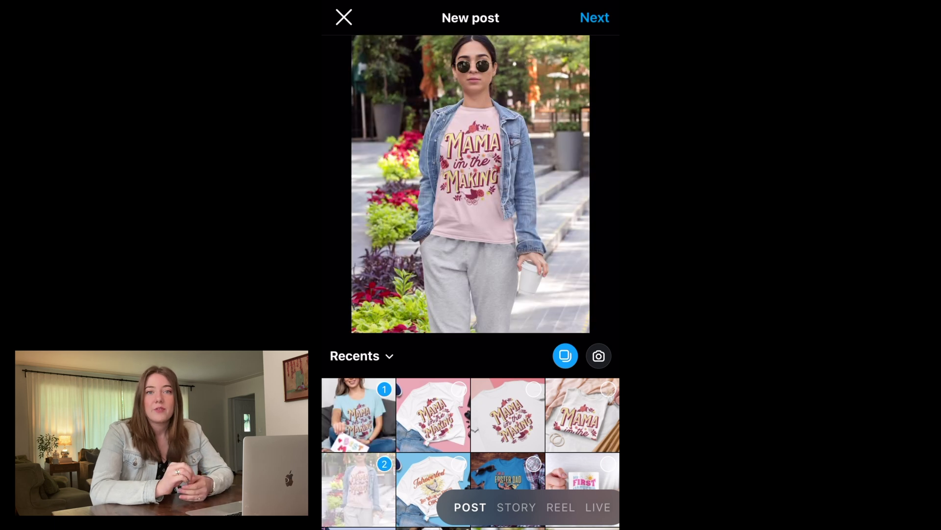
left_click(358, 414)
left_click(359, 414)
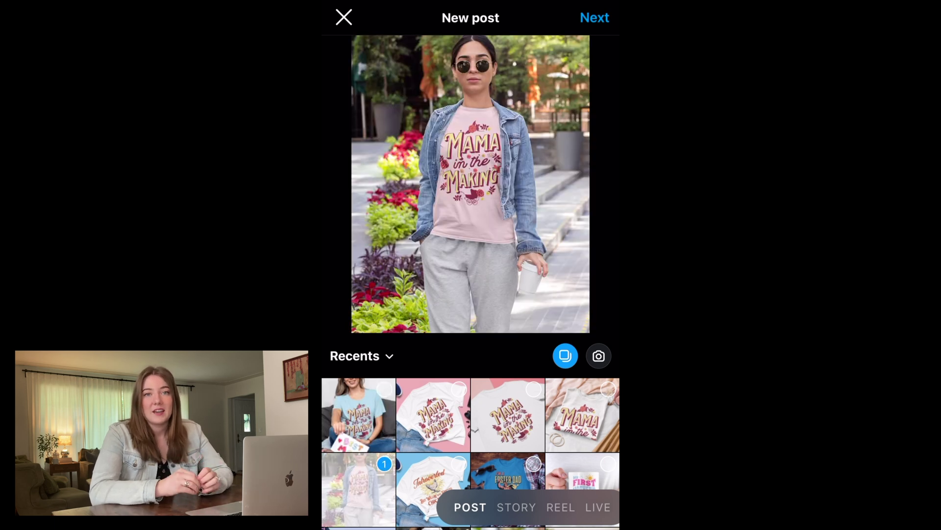
scroll(471, 184, "up", 3)
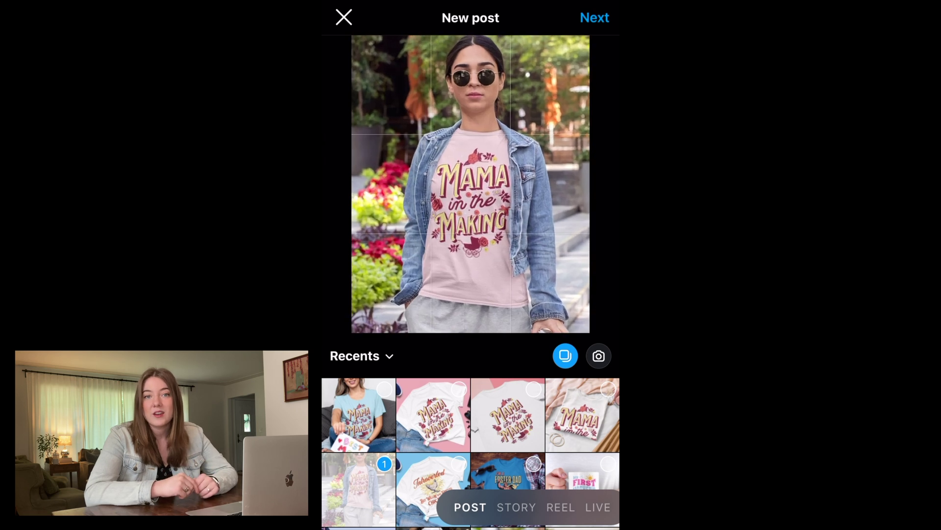
scroll(471, 184, "down", 2)
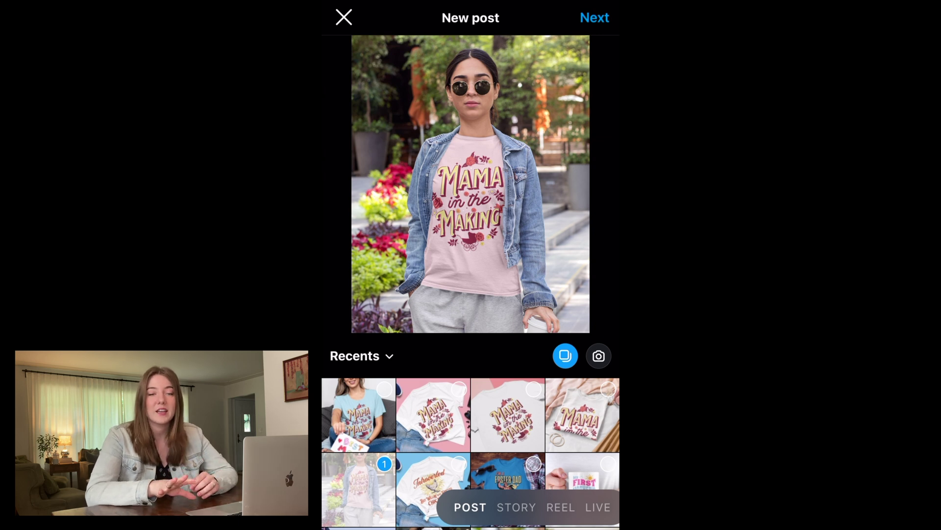
Add the white shirt with jeans, blue shirt, folded shirt and plain flat-lay "Mama in the Making" mockups, reposition them, and continue to filters.
left_click(433, 414)
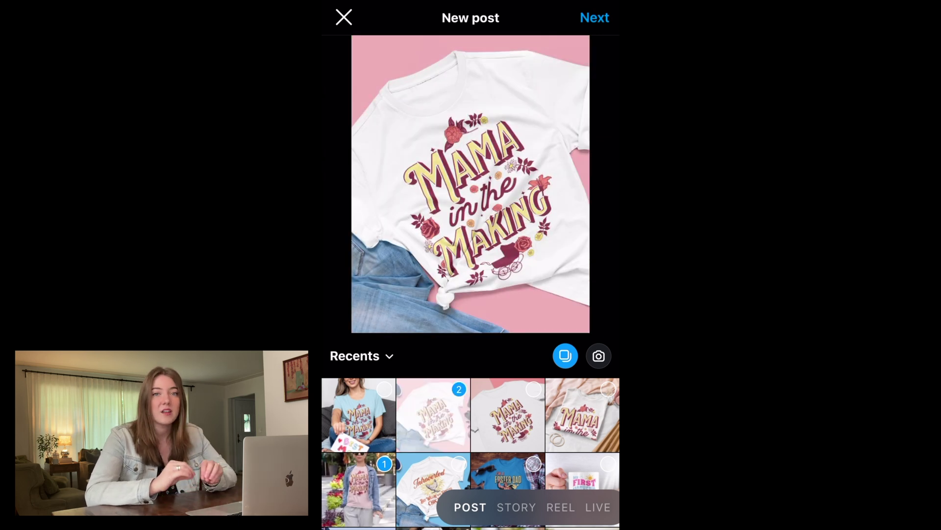
left_click(359, 414)
left_click_drag(470, 186, 469, 220)
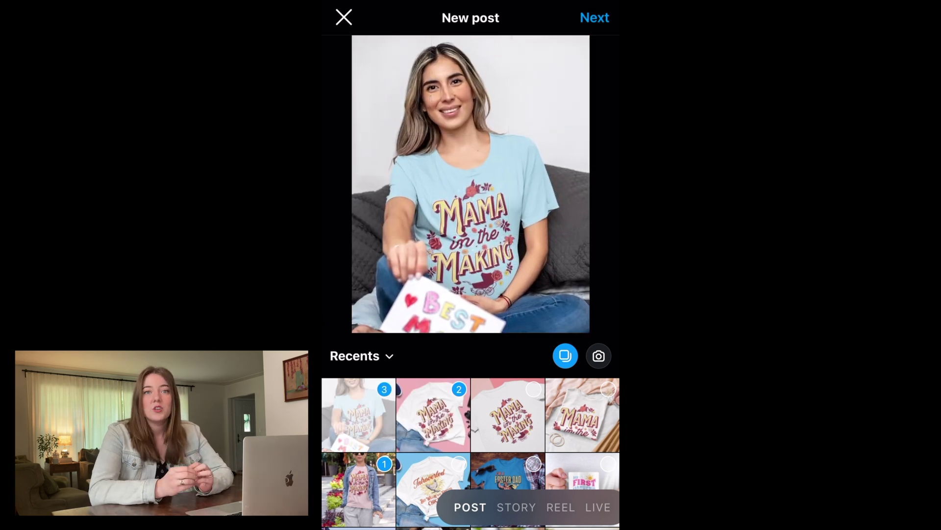
left_click(583, 415)
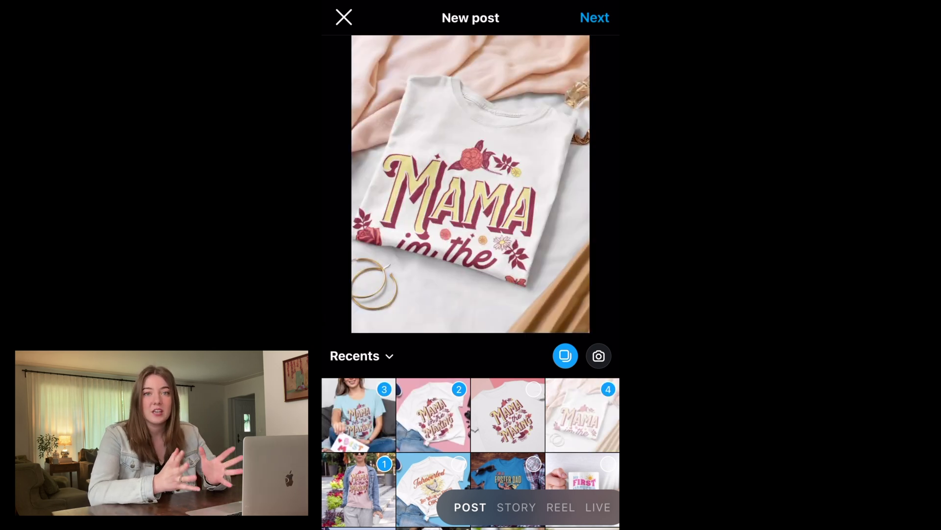
left_click_drag(471, 186, 471, 196)
left_click(508, 415)
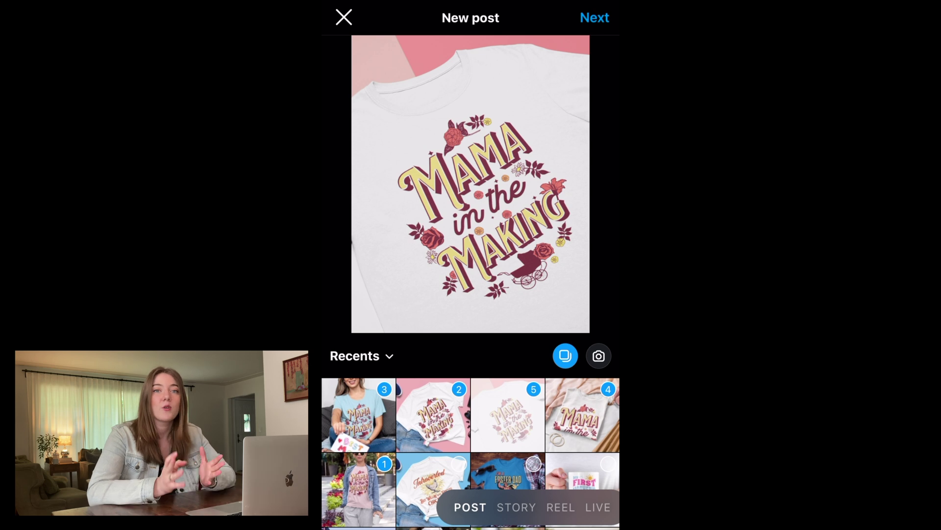
left_click(595, 18)
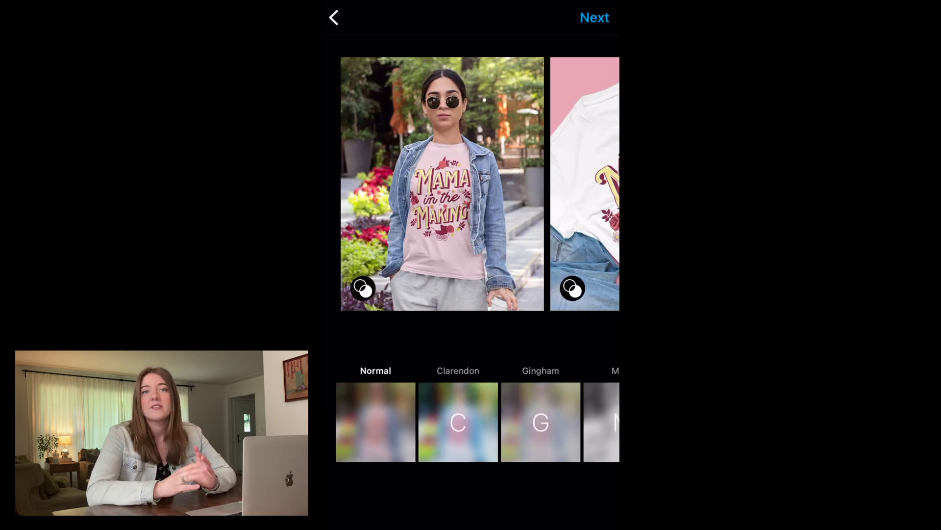
Review the photos without filters, then start the caption with "Looking for the perfect gift for the mom-to-be?" and a pregnant woman emoji.
scroll(471, 184, "right", 10)
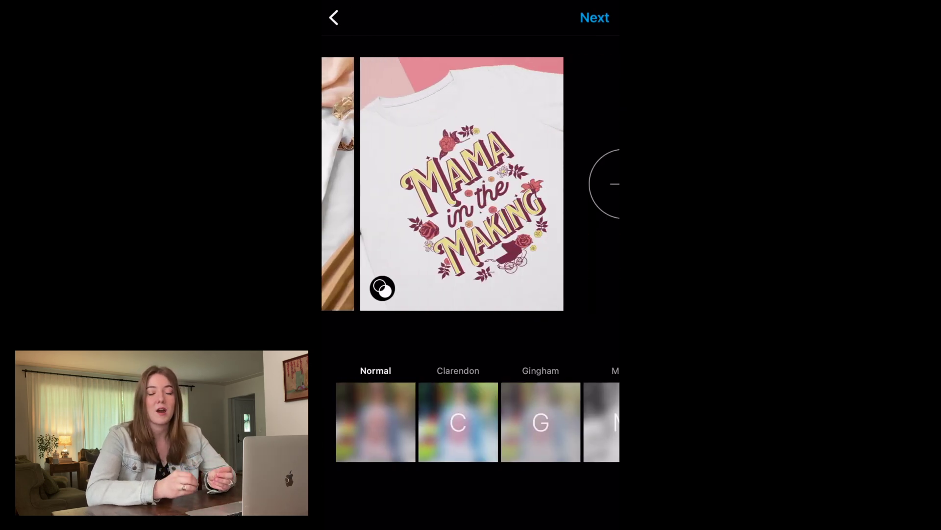
scroll(471, 184, "left", 6)
scroll(470, 184, "left", 6)
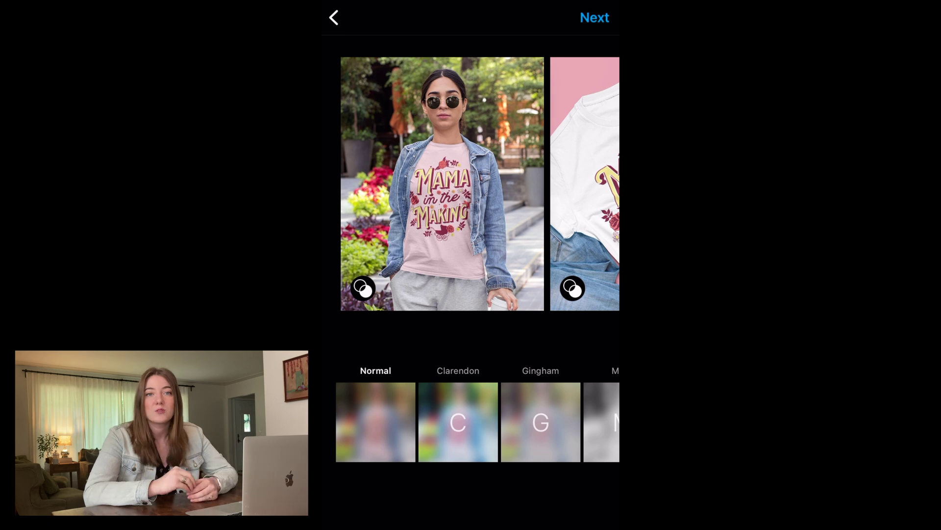
left_click(595, 17)
left_click(424, 64)
type("L")
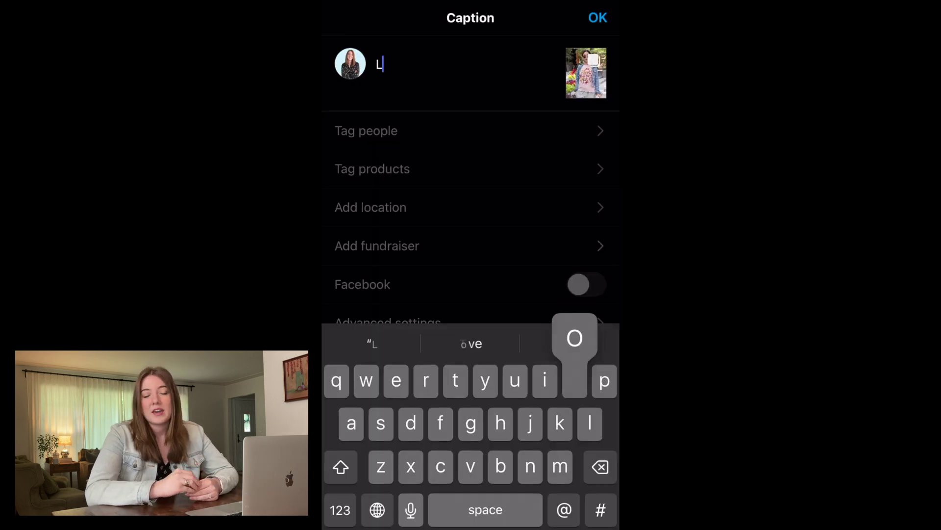
type("ooking for the perfec")
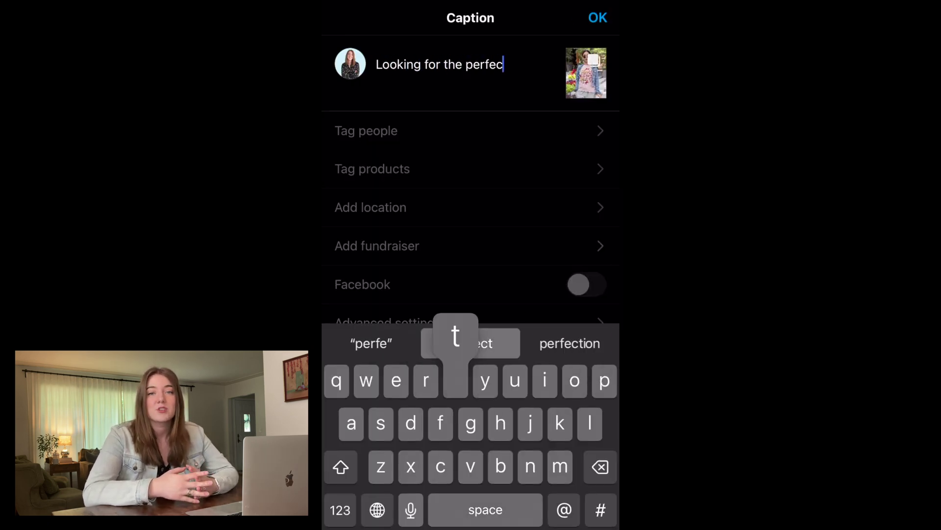
type("t gift for the mom-to-be?")
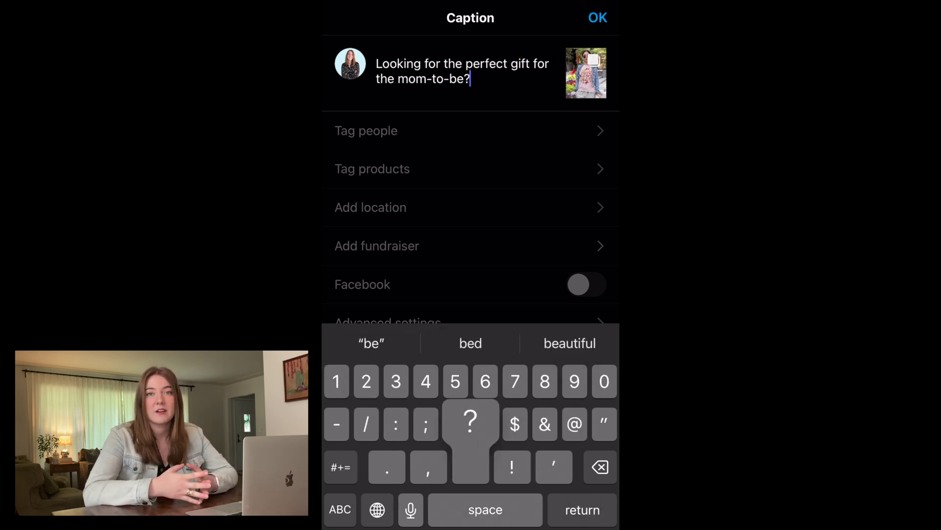
left_click(377, 509)
type("preg")
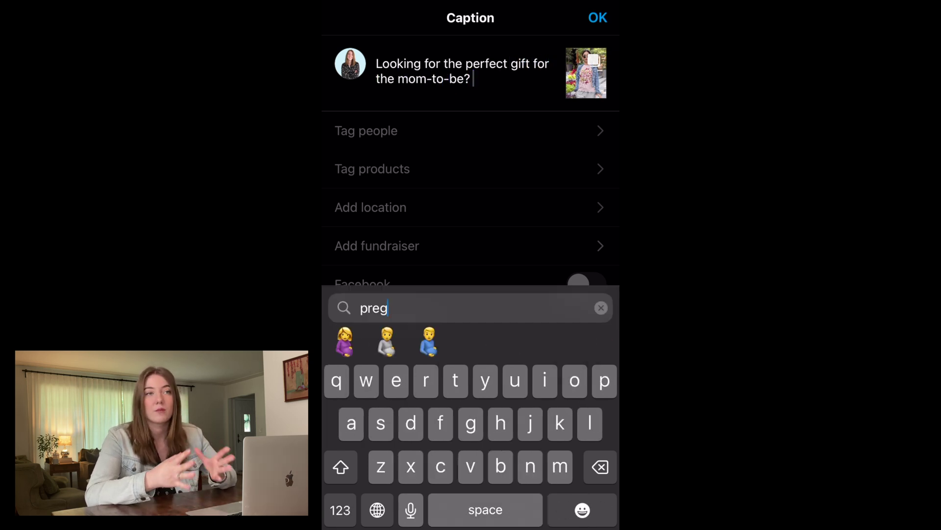
left_click(346, 336)
Add a new caption paragraph reading "Our shop has t-shirts and gifts for every mom in your life. Shop this".
type("Our ")
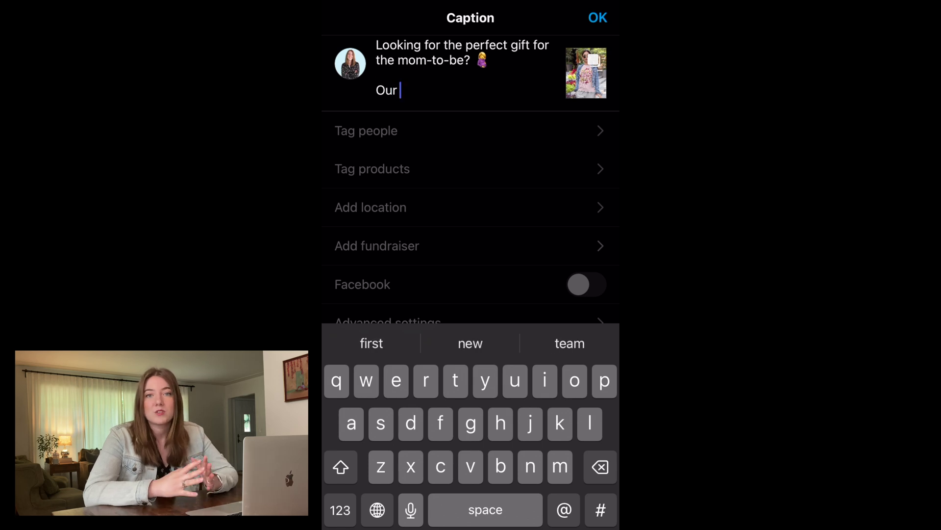
type("shop has t-shirts and gifts")
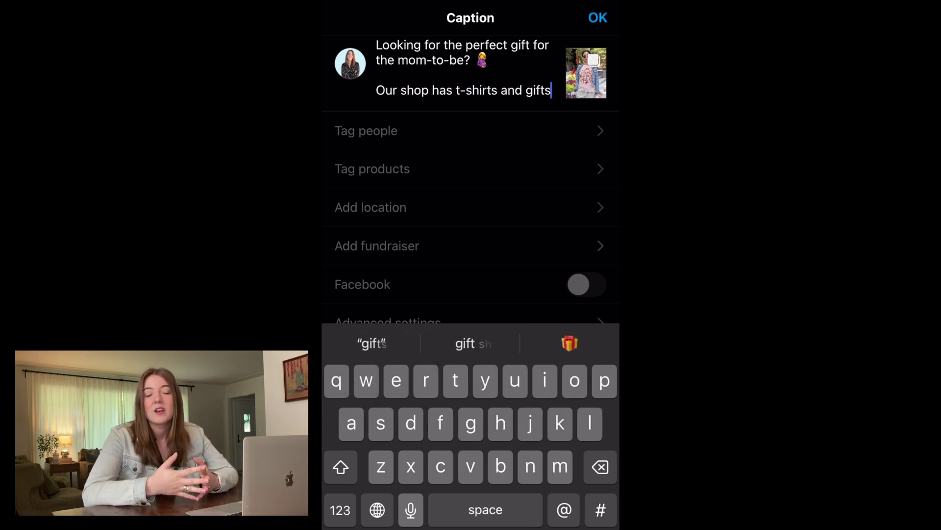
type(" for every kom")
key("BackSpace")
key("BackSpace")
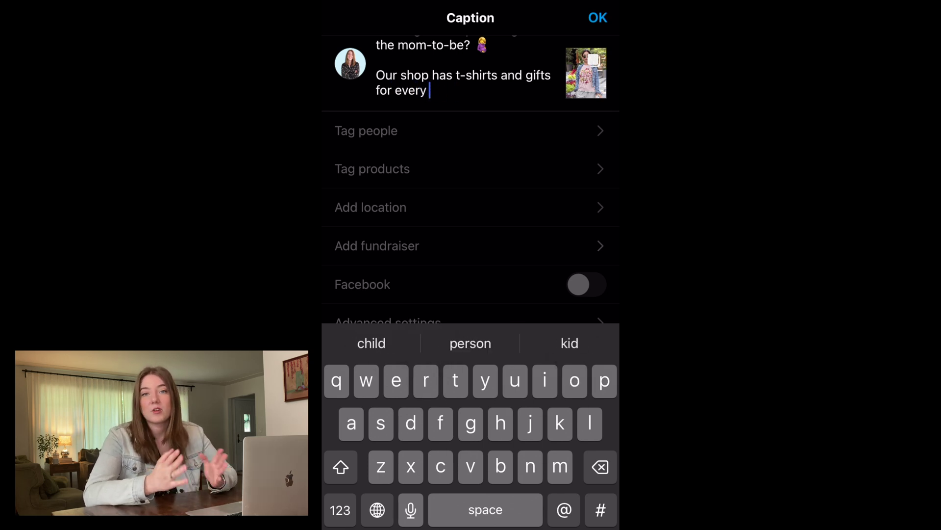
key("BackSpace")
type("mom in your life. Shop this ")
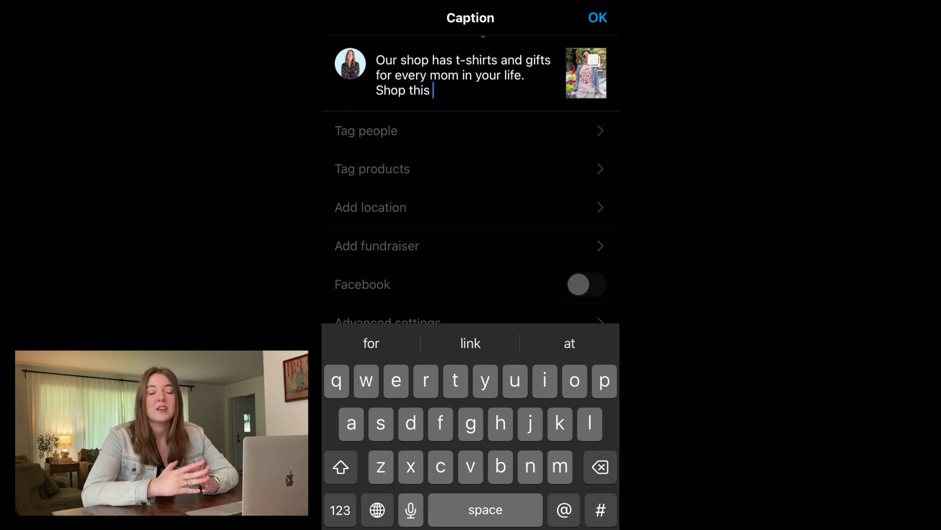
Finish the caption with "“Mama in the Making” shirt and so much more on our Etsy store." and a separate line "Linked in bio!".
type("\"Mama in")
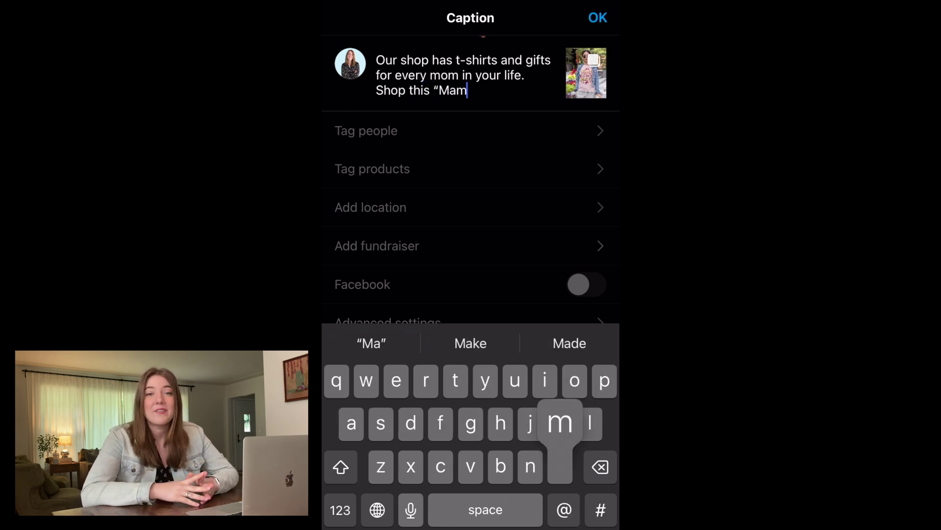
type(" the Making")
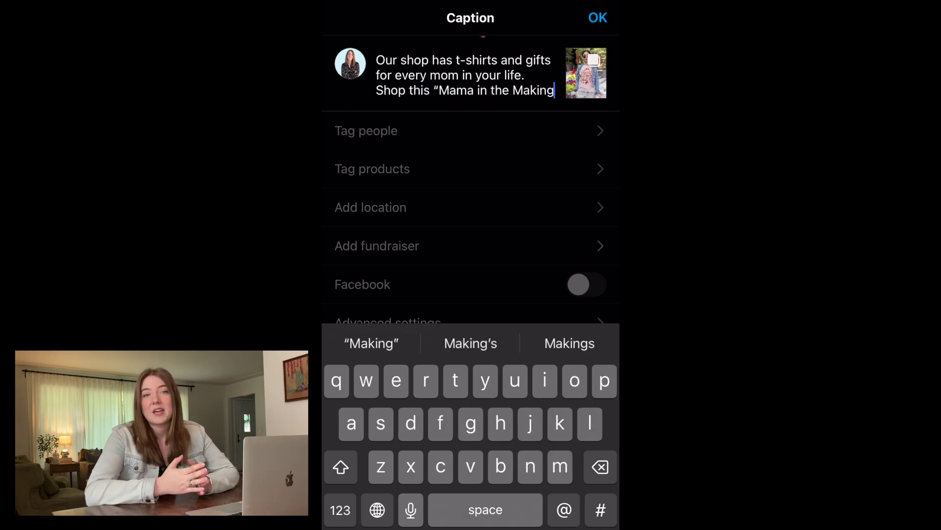
type("\" shirt and ")
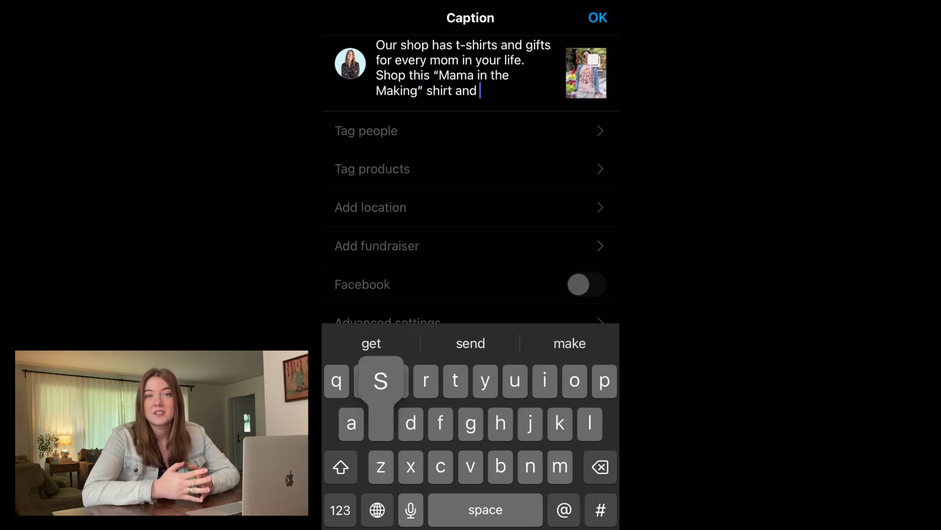
type("so much more ")
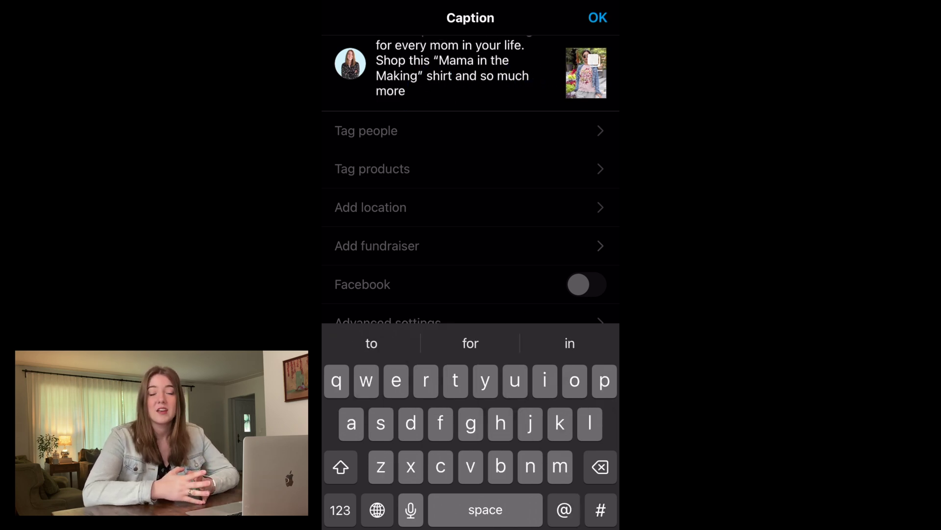
type("on our Etsy st")
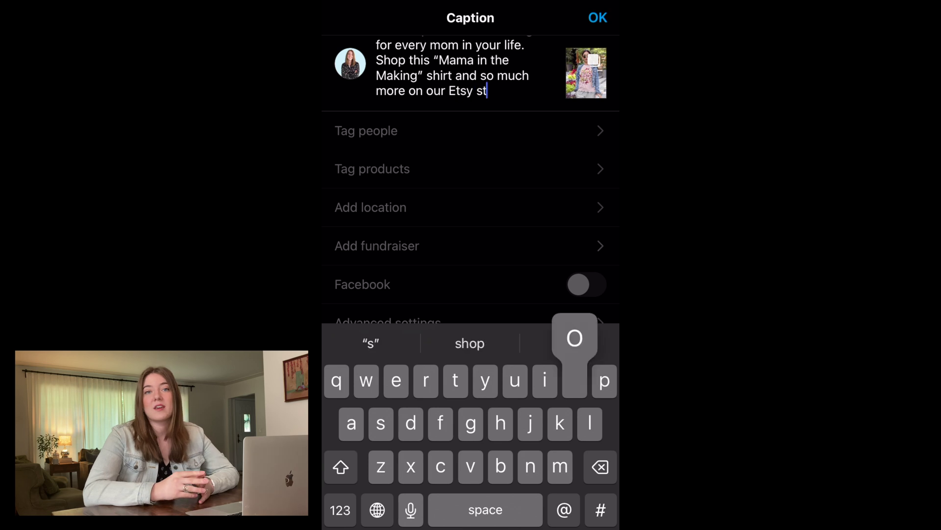
type("ore.")
key("Return")
key("Return")
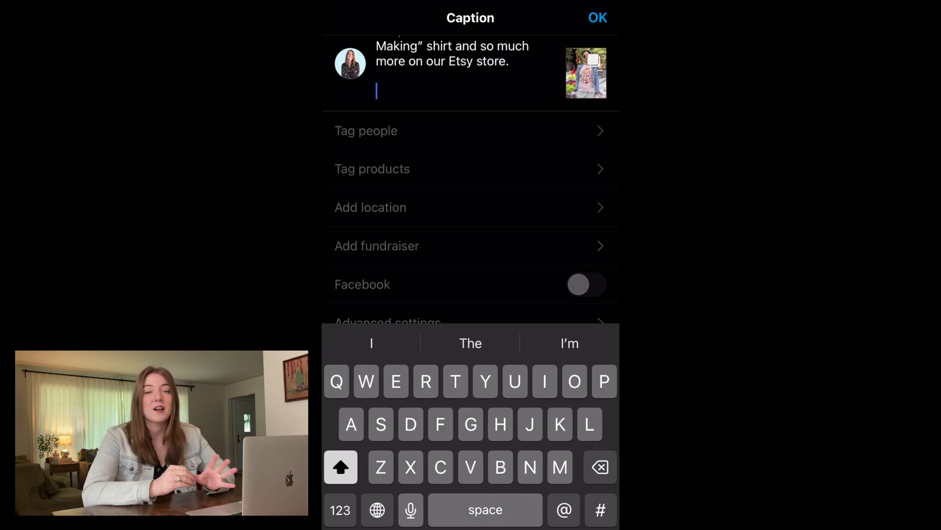
type("Linked in bio!")
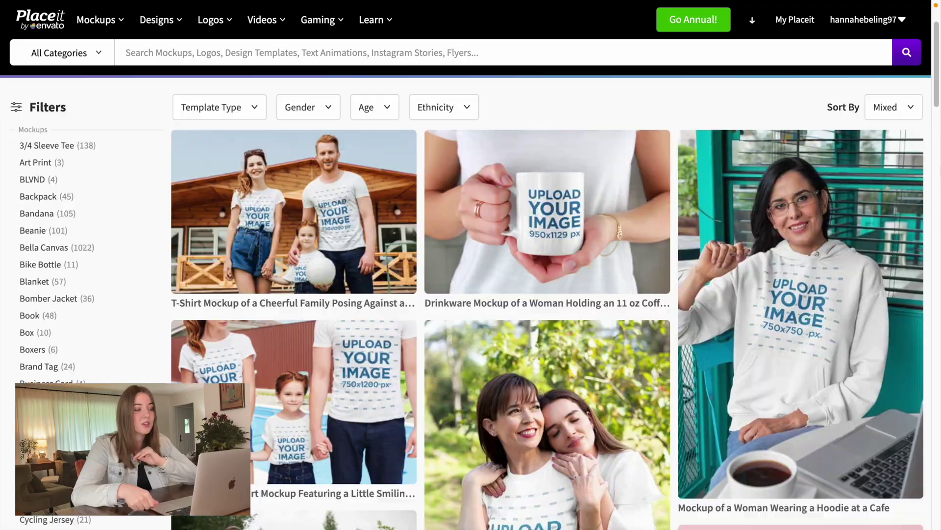
Switch to Placeit and look through the mockup gallery and the list of mockup categories.
scroll(545, 294, "down", 20)
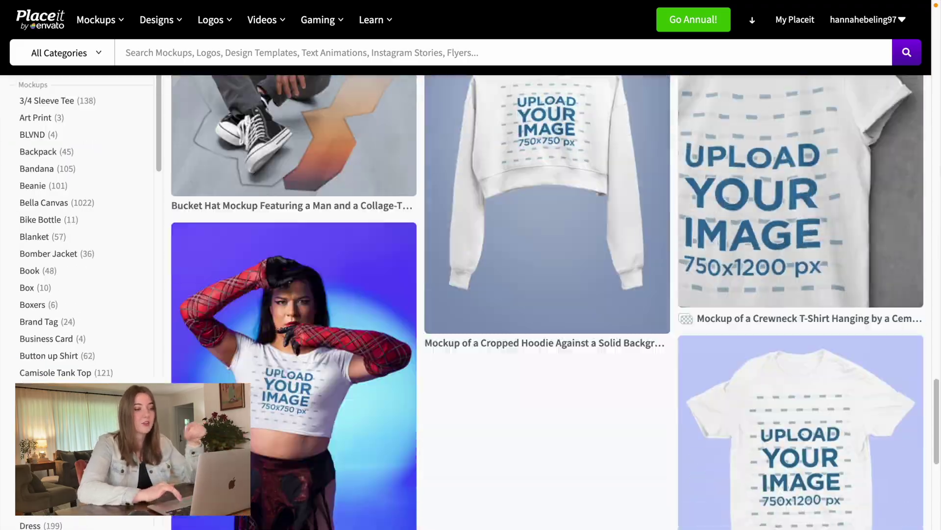
scroll(184, 248, "up", 20)
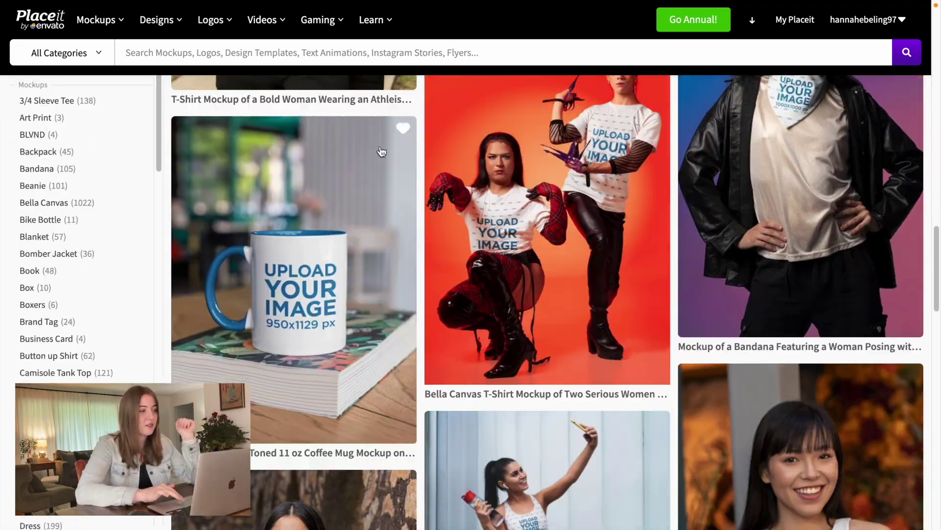
scroll(96, 169, "down", 8)
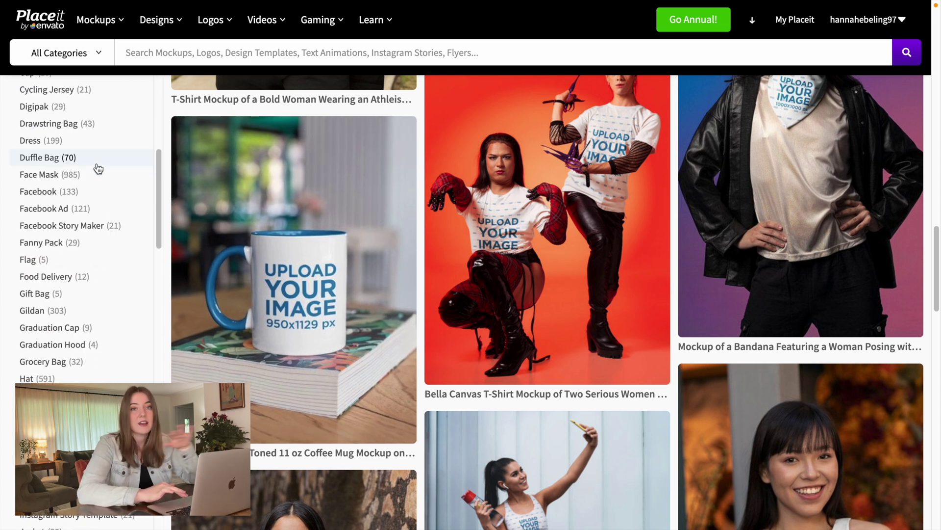